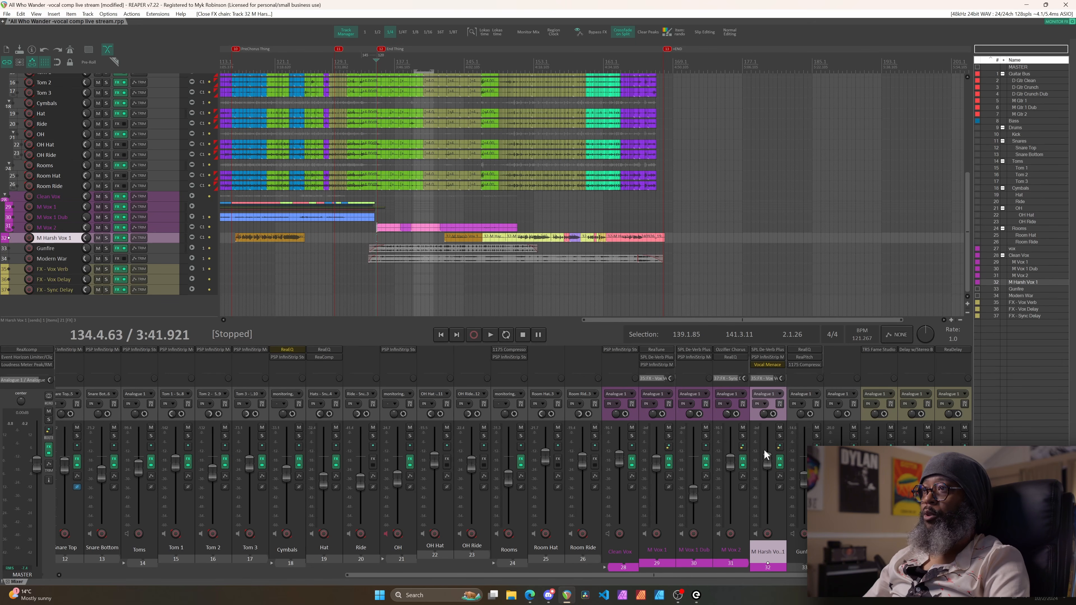
Open M Harsh Vox 1's FX chain and show PSP InfiniStrip with its Mono Default - SSL preset
click(779, 460)
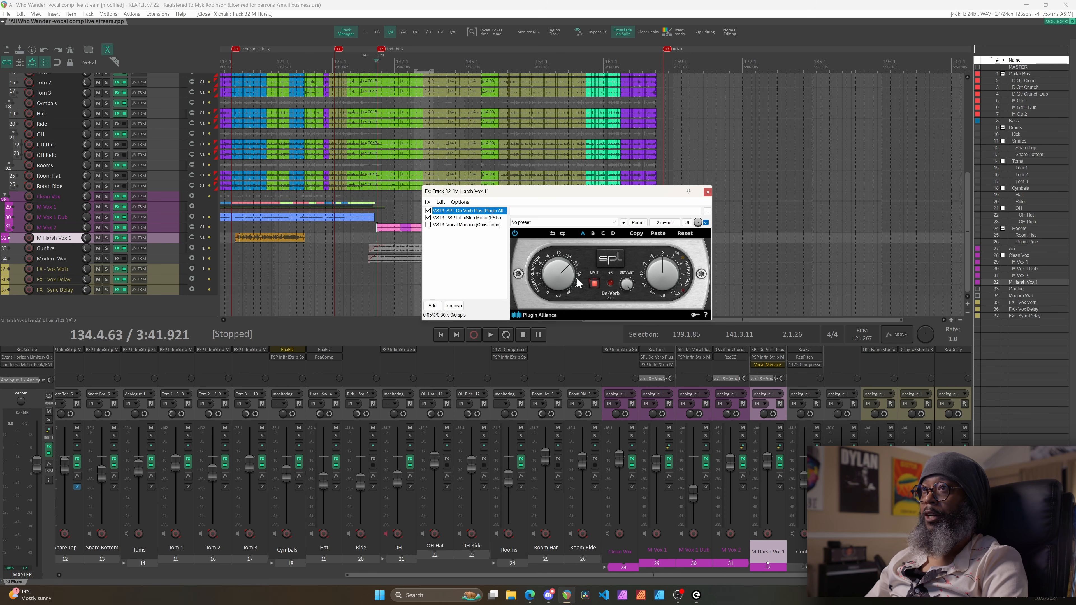
click(478, 218)
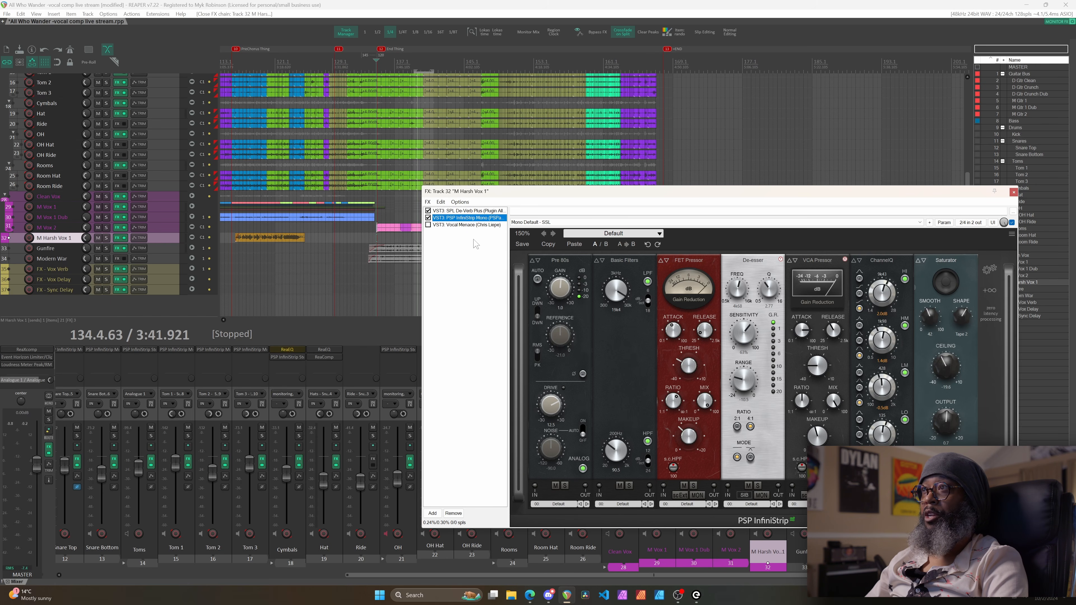
Close the FX chain, play and stop the mix, then set the play position near bar 151
click(1013, 191)
key(space)
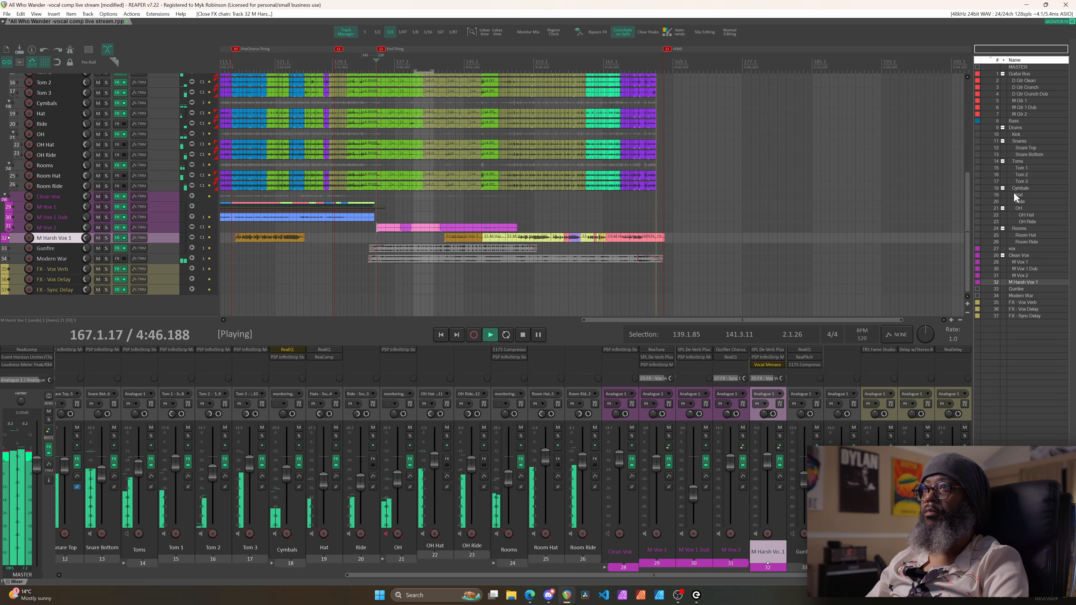
key(space)
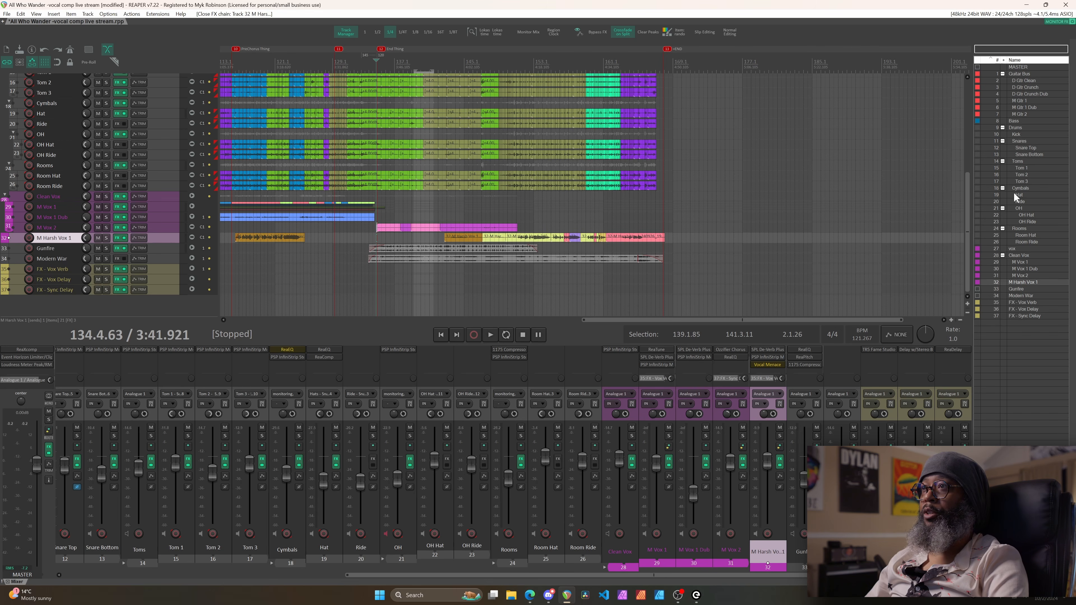
click(510, 63)
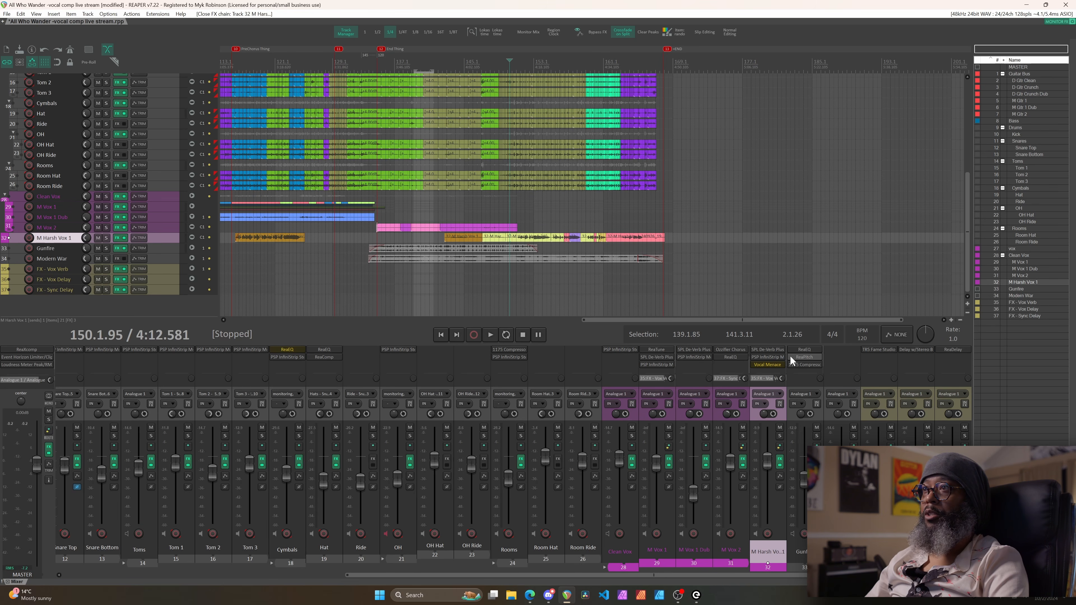
Solo M Harsh Vox 1, listen to it alone, and reopen its FX chain
click(780, 436)
key(space)
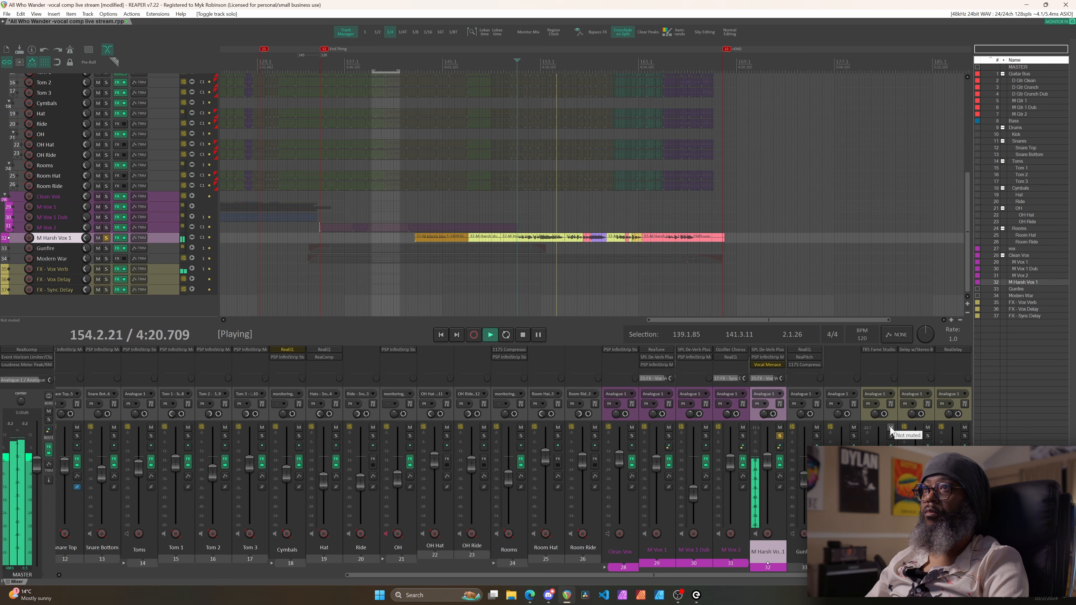
key(space)
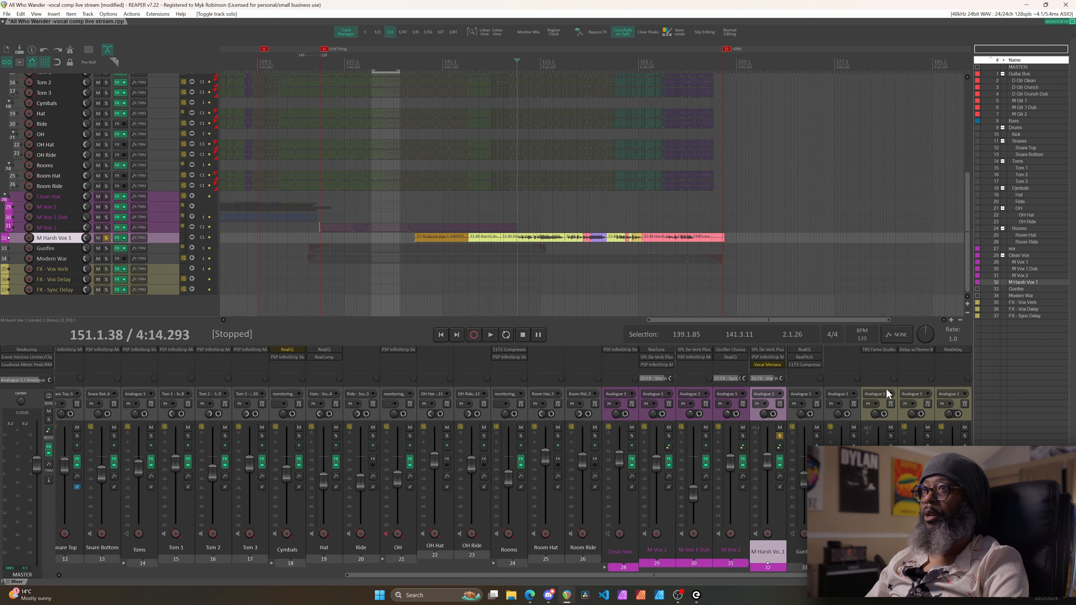
click(779, 460)
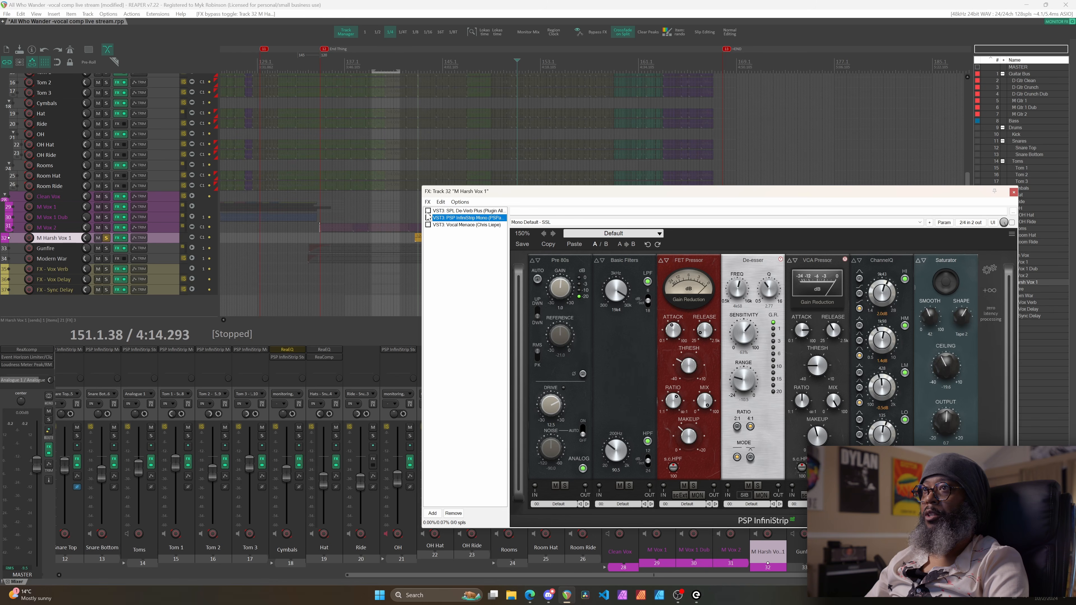
Move the FX window aside and audition the bypassed solo vocal
drag(508, 195, 339, 205)
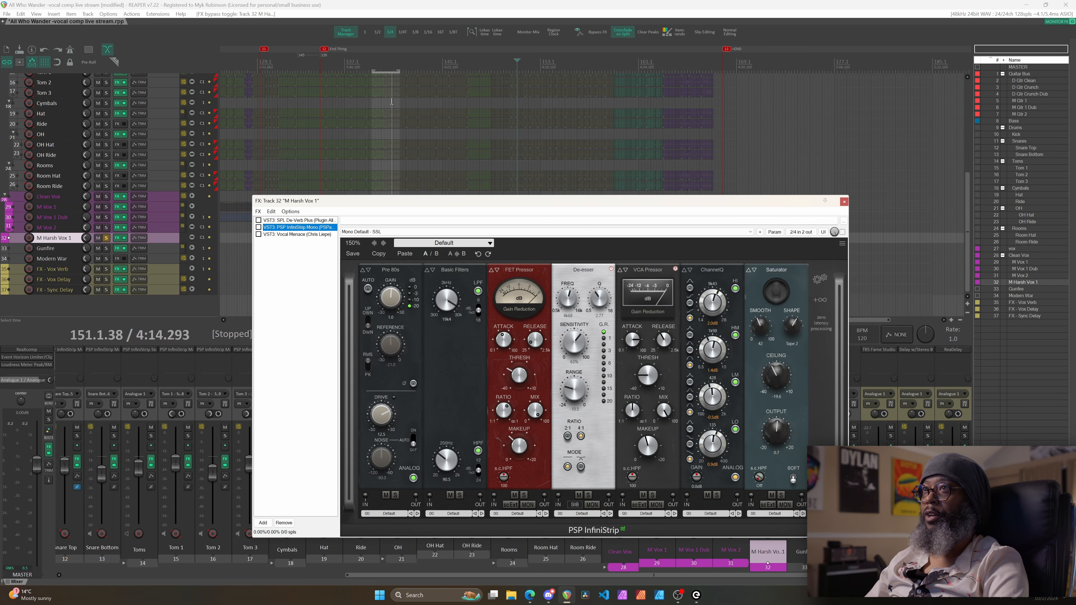
key(space)
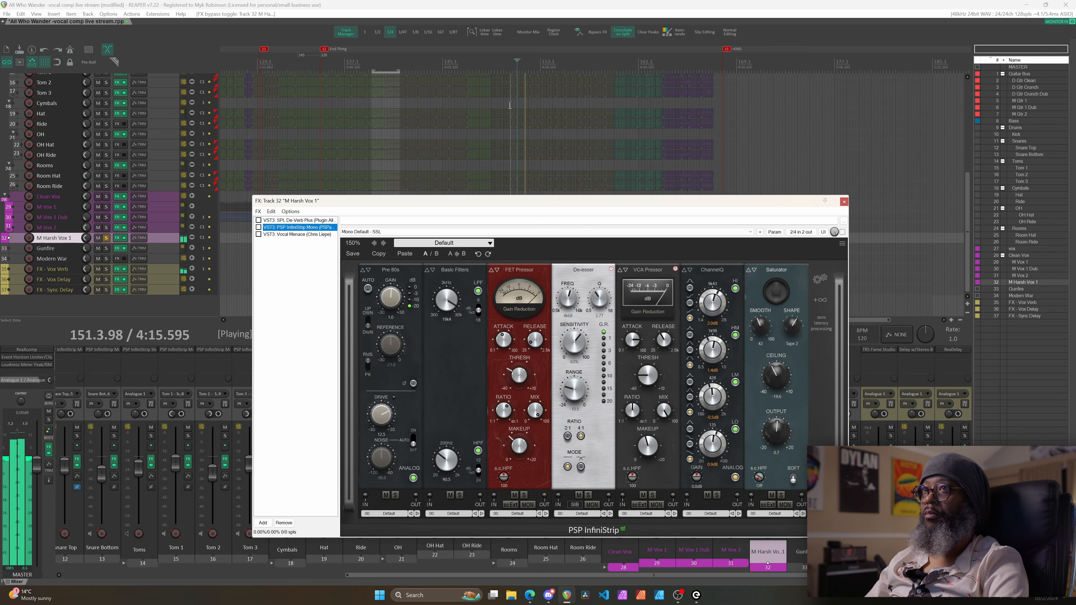
key(space)
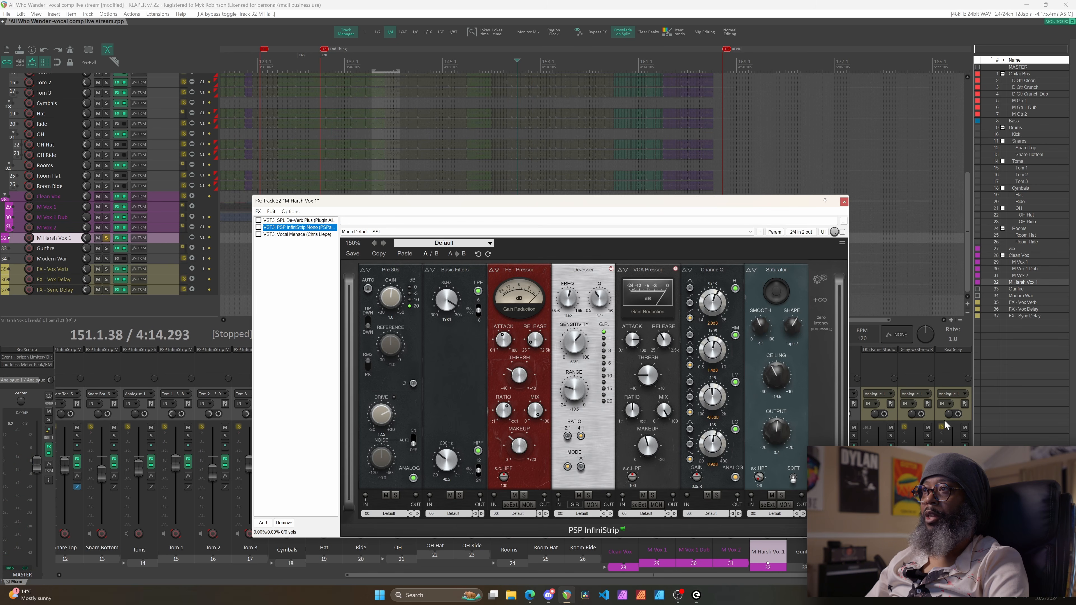
Mute FX - Vox Verb, audition the vocal again, and select Vocal Menace in the chain
click(890, 429)
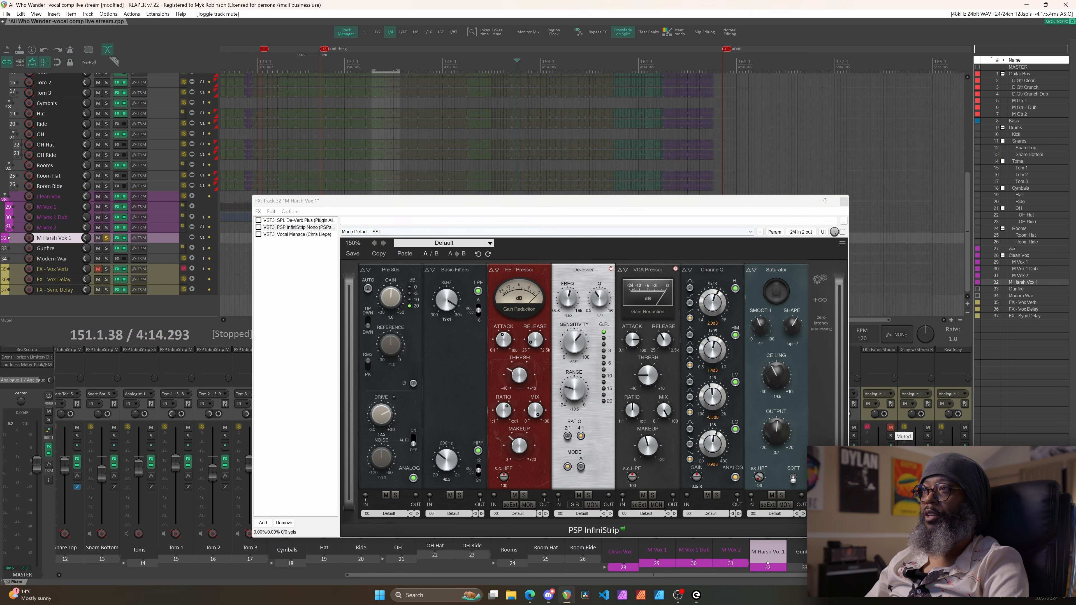
click(504, 203)
key(space)
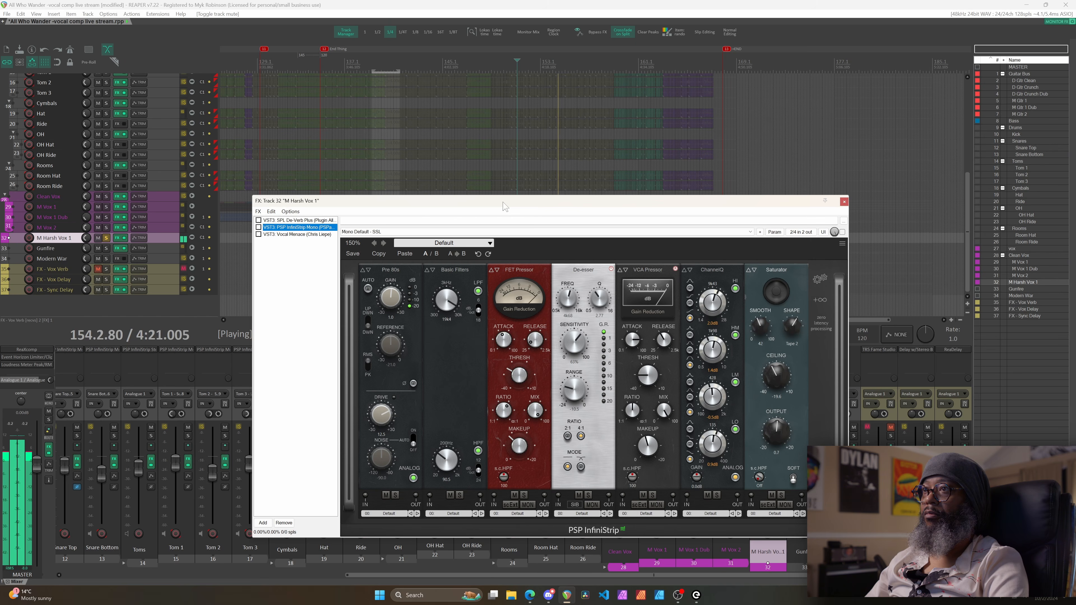
key(space)
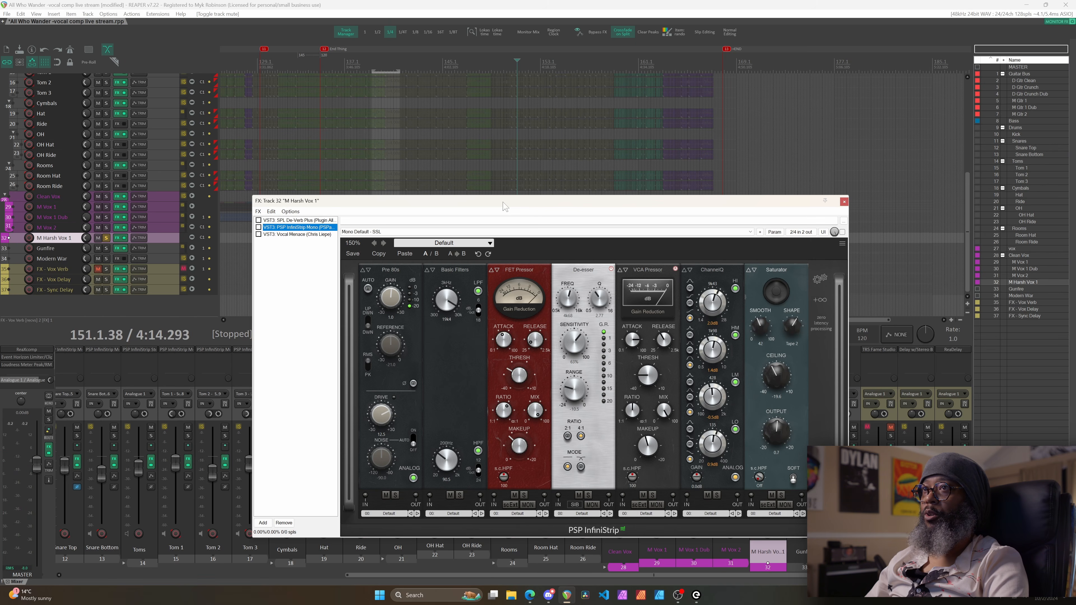
click(290, 234)
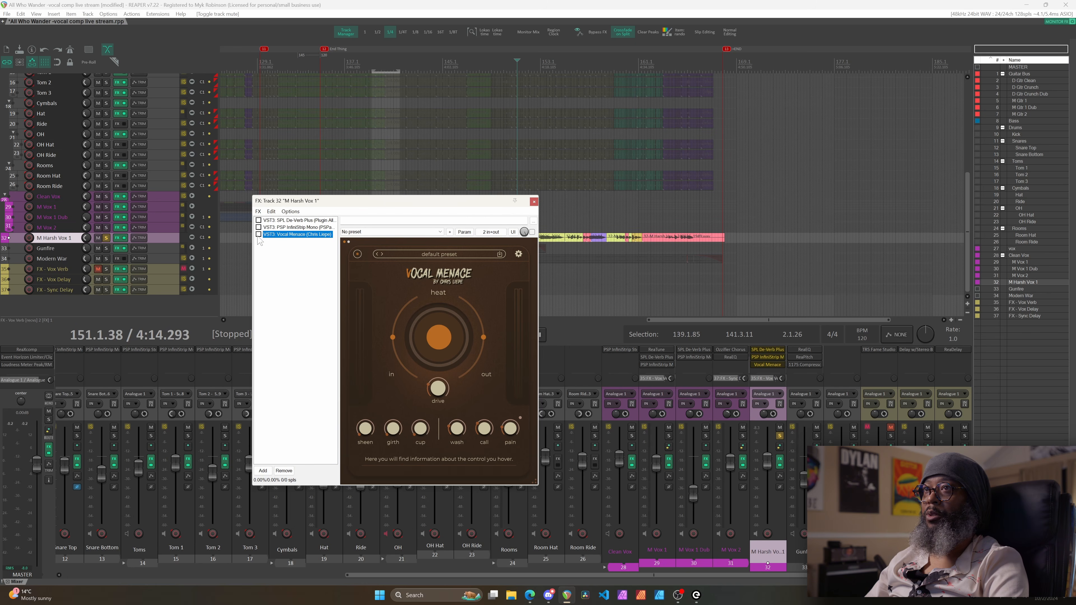
Enable Vocal Menace, float it in its own enlarged window, and close the FX chain
click(259, 234)
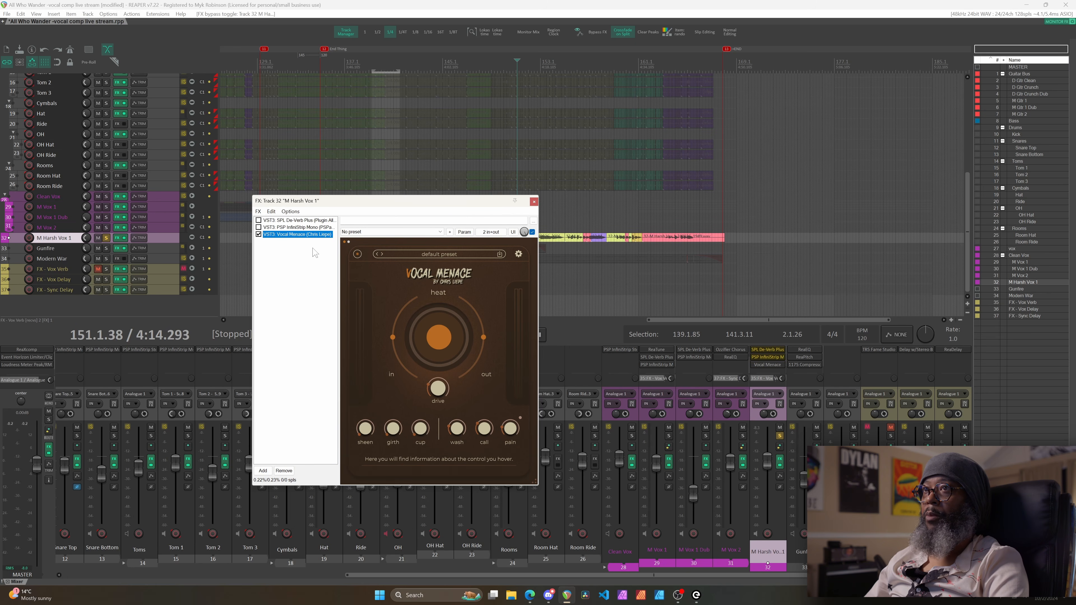
double_click(298, 235)
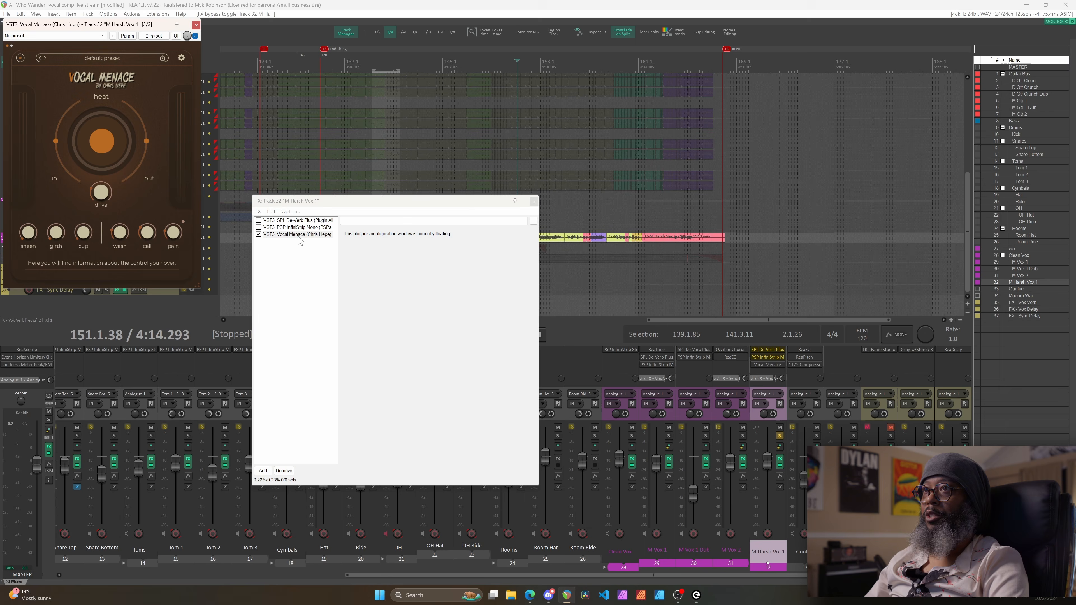
click(534, 201)
drag(199, 287, 352, 458)
drag(136, 27, 201, 54)
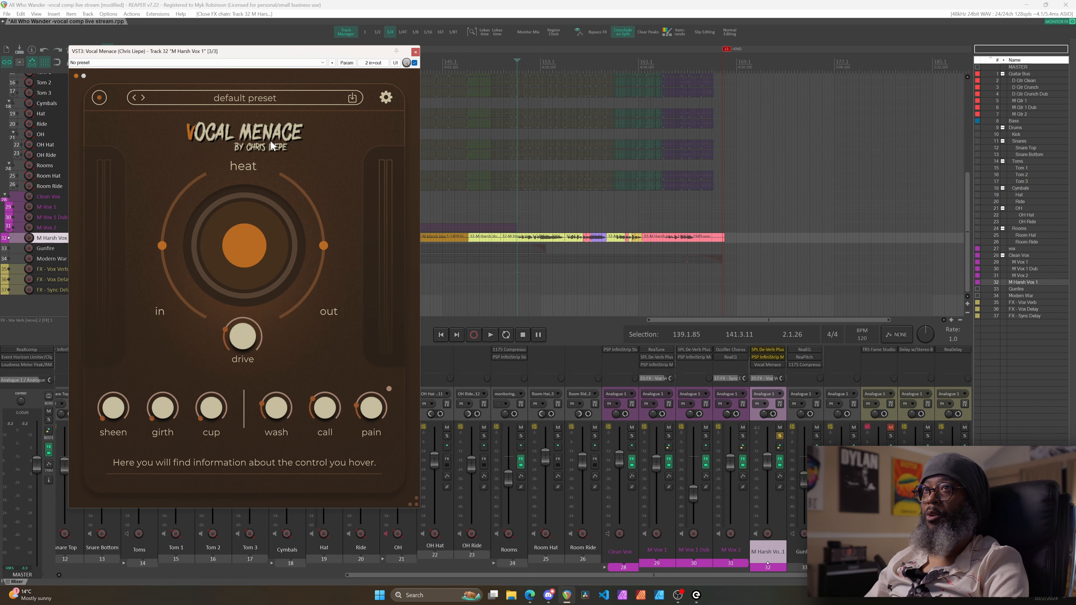
click(84, 76)
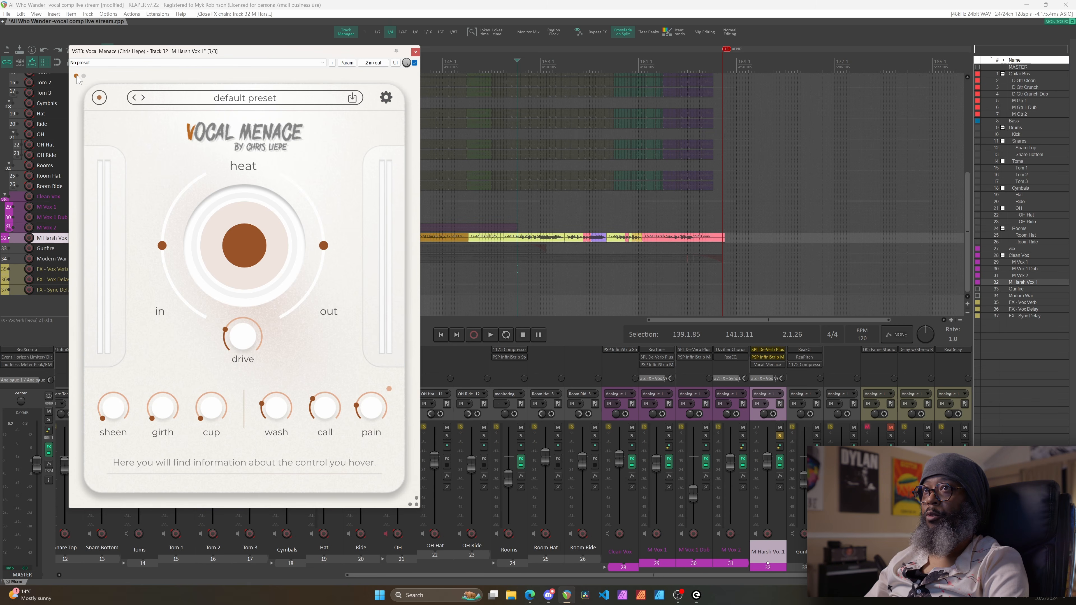
click(77, 76)
click(83, 76)
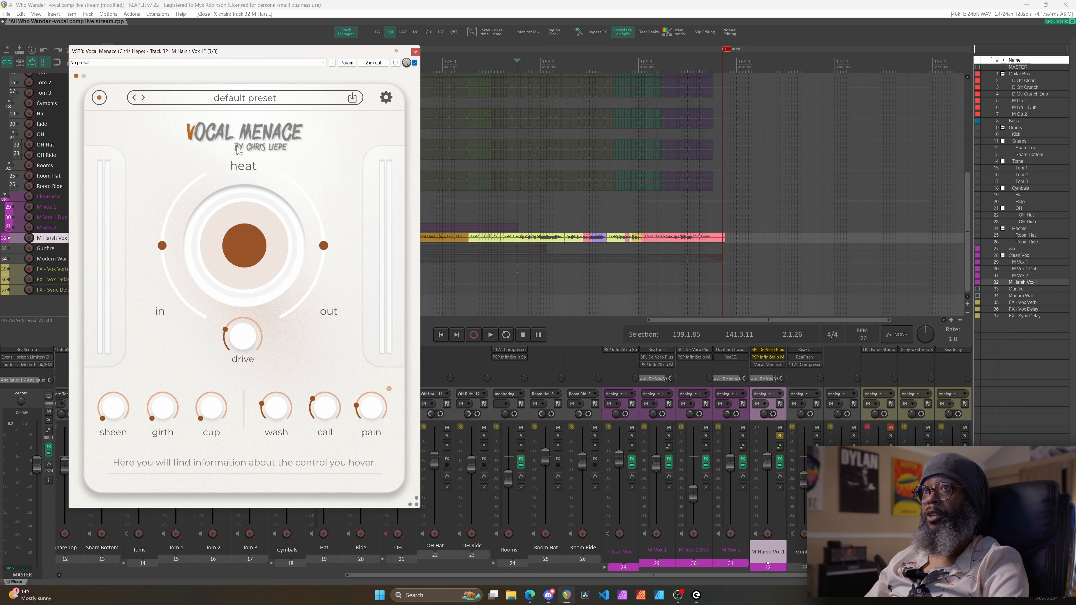
mouse_move(125, 416)
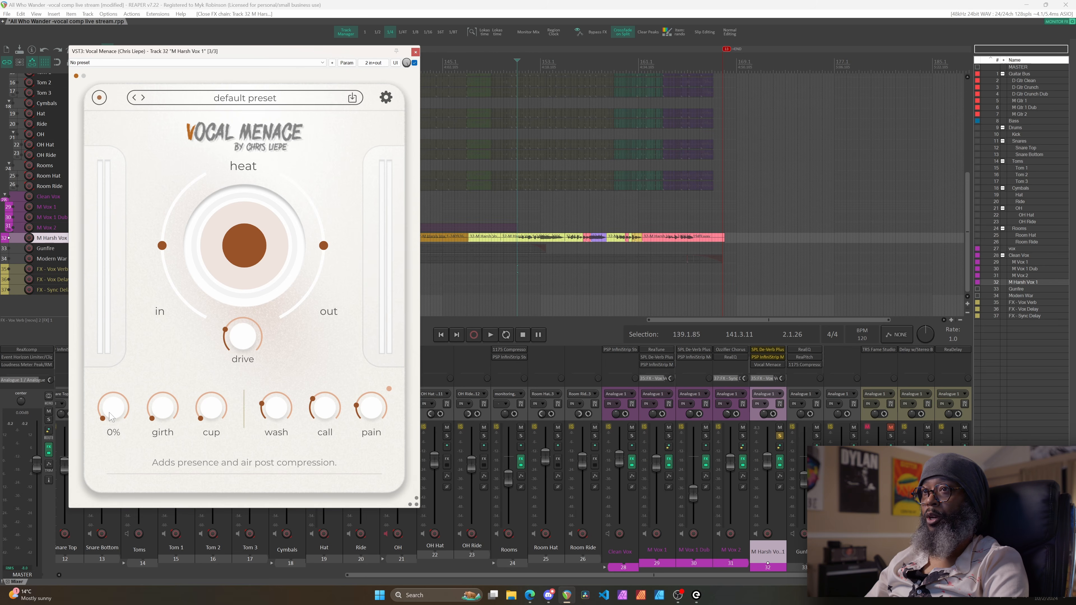
mouse_move(160, 409)
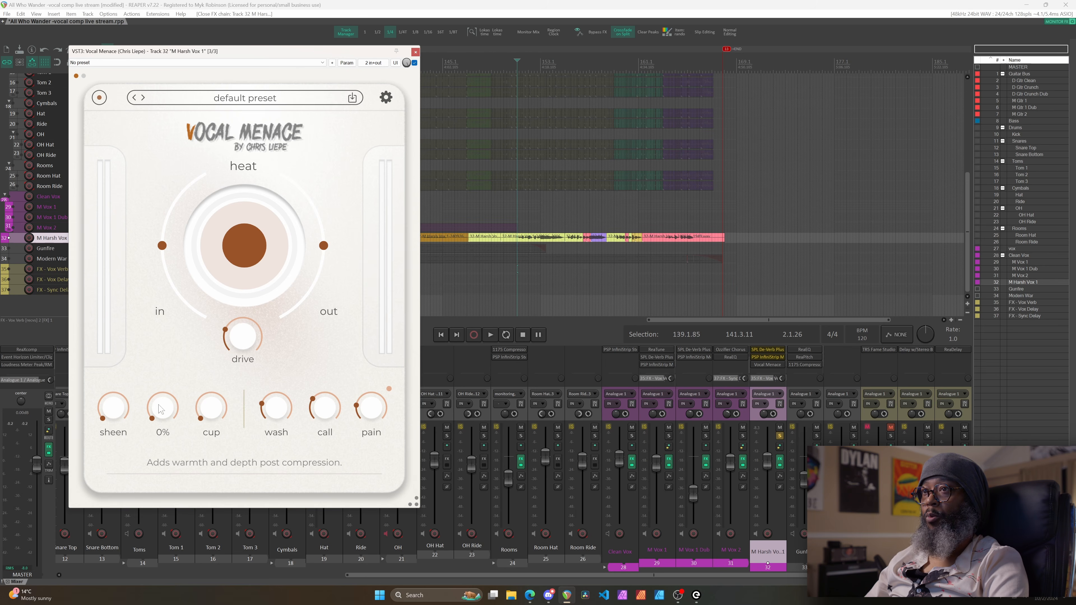
mouse_move(206, 406)
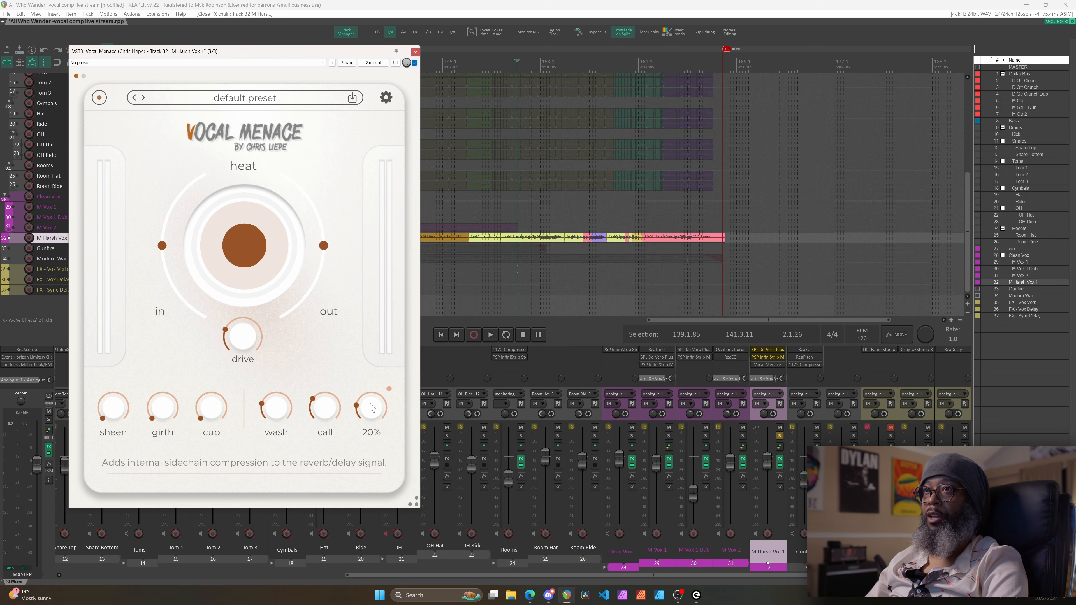
mouse_move(162, 255)
mouse_move(323, 245)
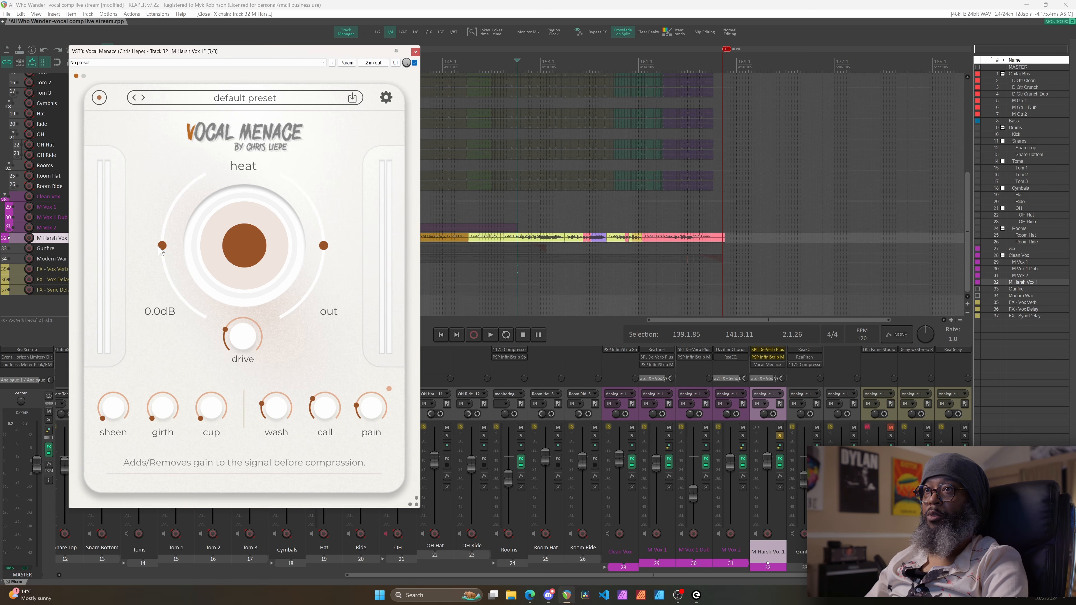
mouse_move(248, 243)
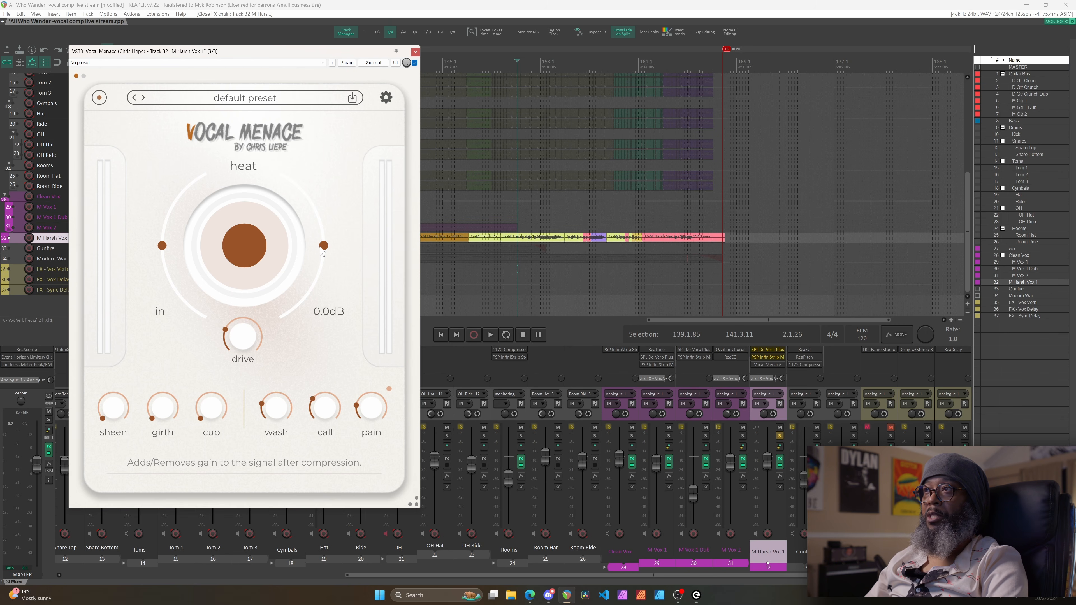
mouse_move(245, 348)
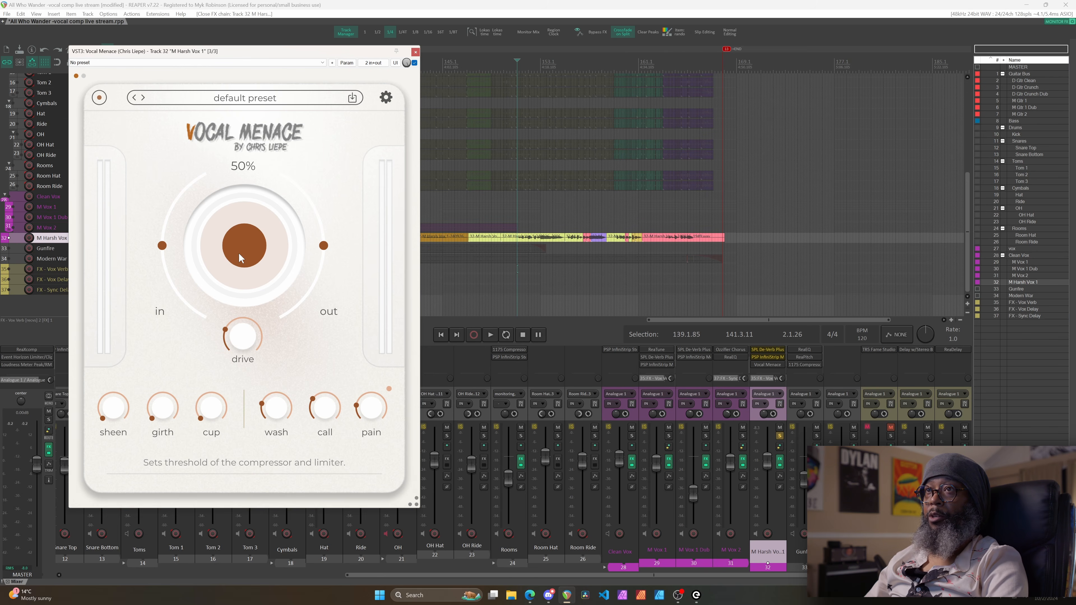
Try heat at 94%, then take wash, call, pain, heat and drive to minimum
drag(239, 252, 239, 215)
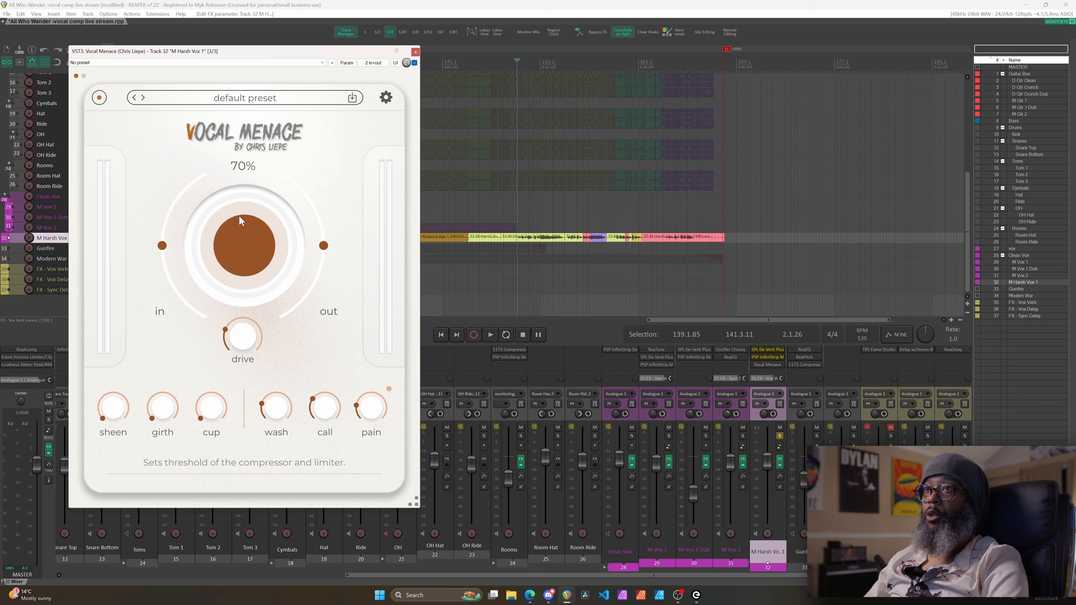
drag(277, 411, 339, 452)
drag(325, 408, 325, 437)
drag(371, 407, 371, 436)
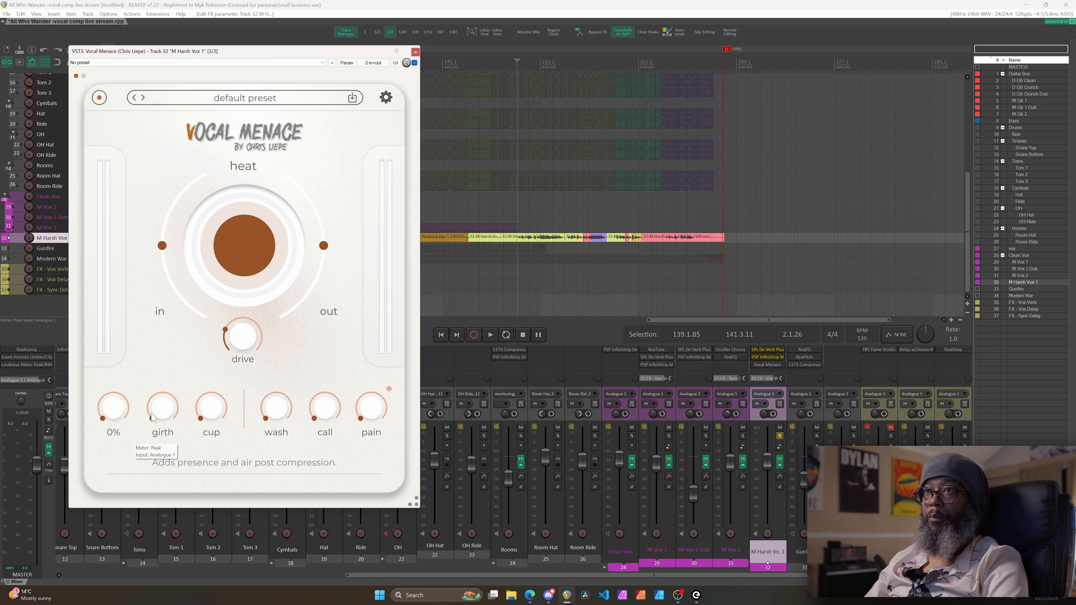
drag(248, 250, 305, 511)
drag(243, 336, 243, 368)
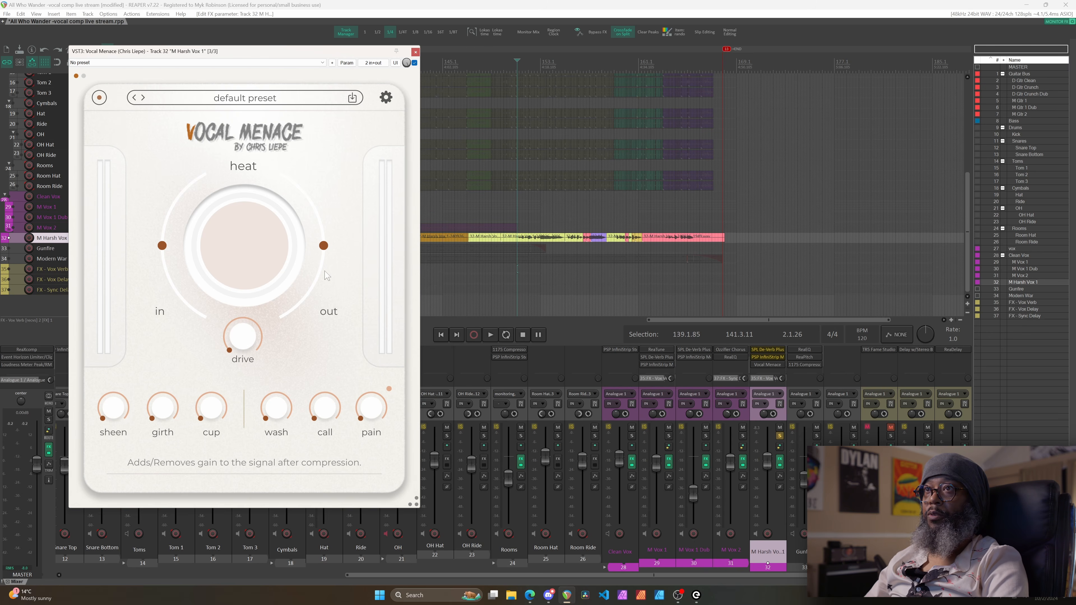
Audition the vocal while raising heat to about 46%, then stop and restart playback
key(space)
drag(247, 245, 243, 186)
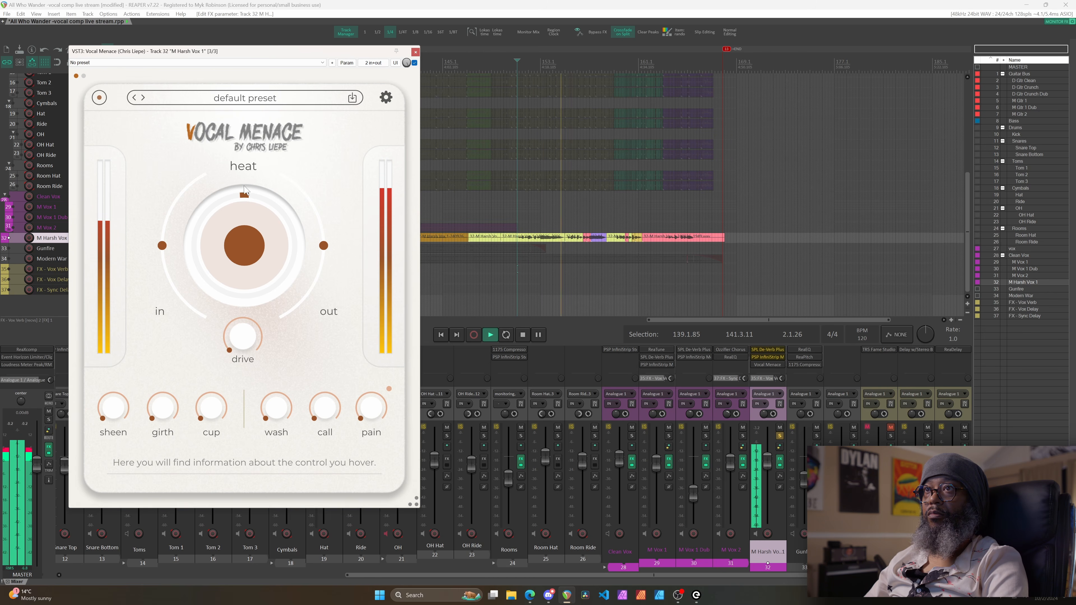
key(space)
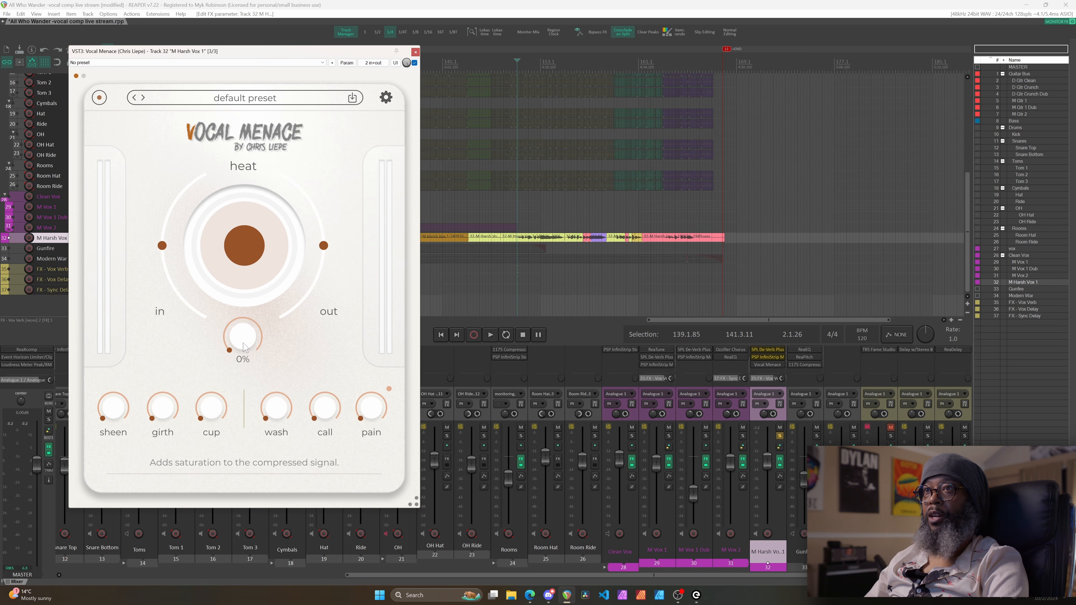
key(space)
Raise Vocal Menace's drive to about 71%, then stop playback
drag(244, 347, 253, 276)
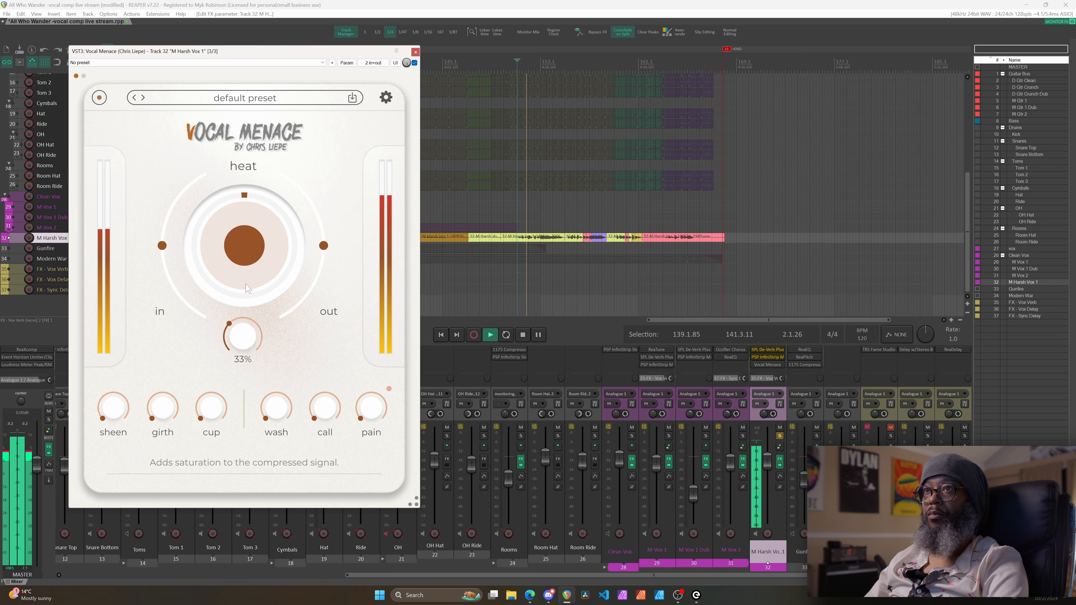
drag(252, 277, 266, 236)
key(space)
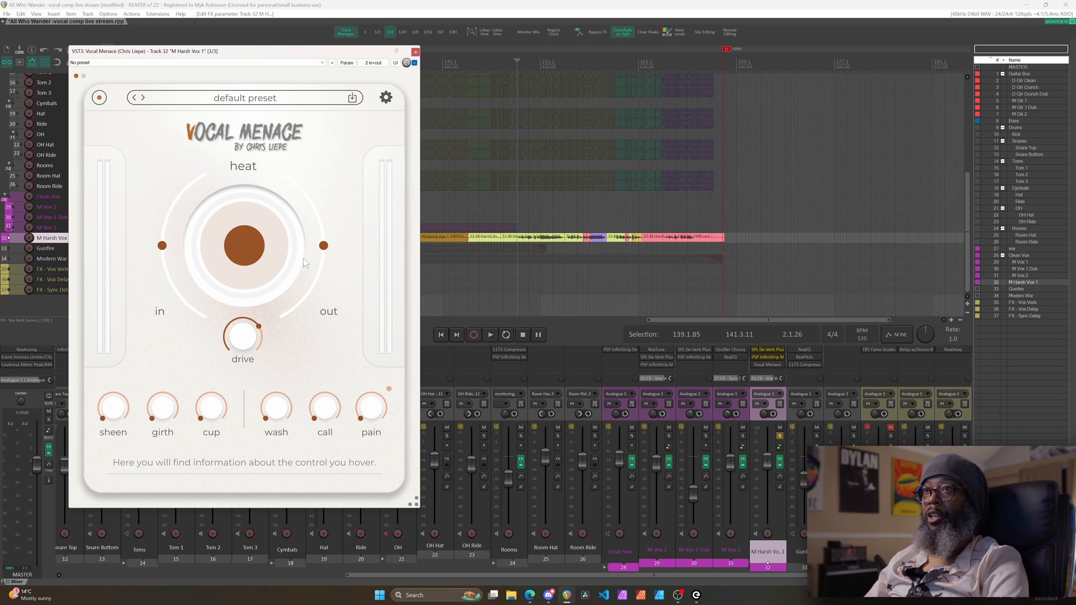
Compare the vocal with Vocal Menace bypassed and active, then lower output to about -3.4 dB
mouse_move(322, 246)
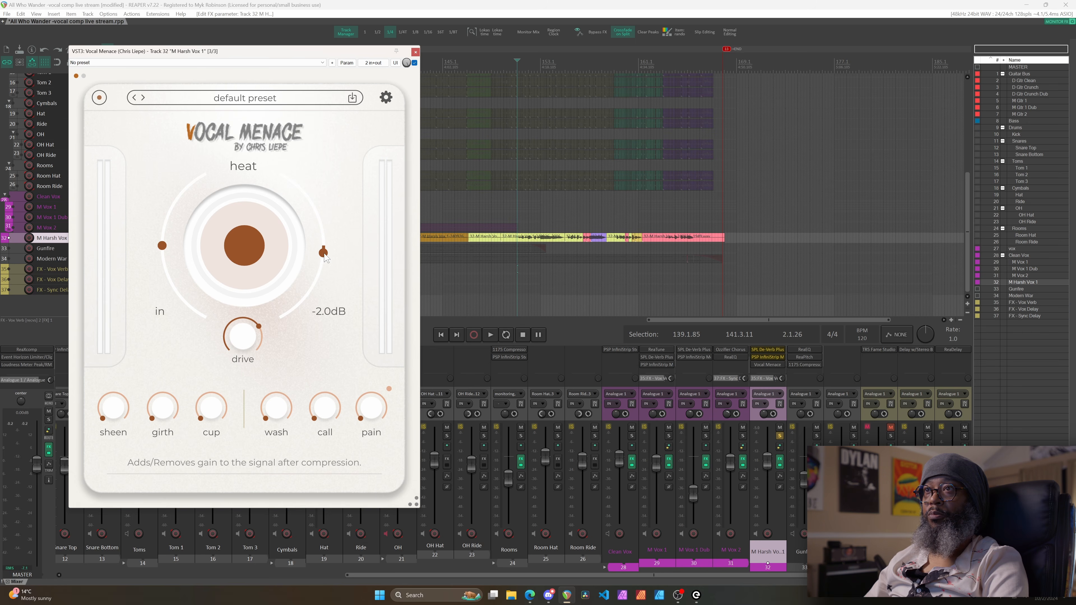
key(space)
click(414, 63)
click(413, 64)
drag(324, 261, 321, 269)
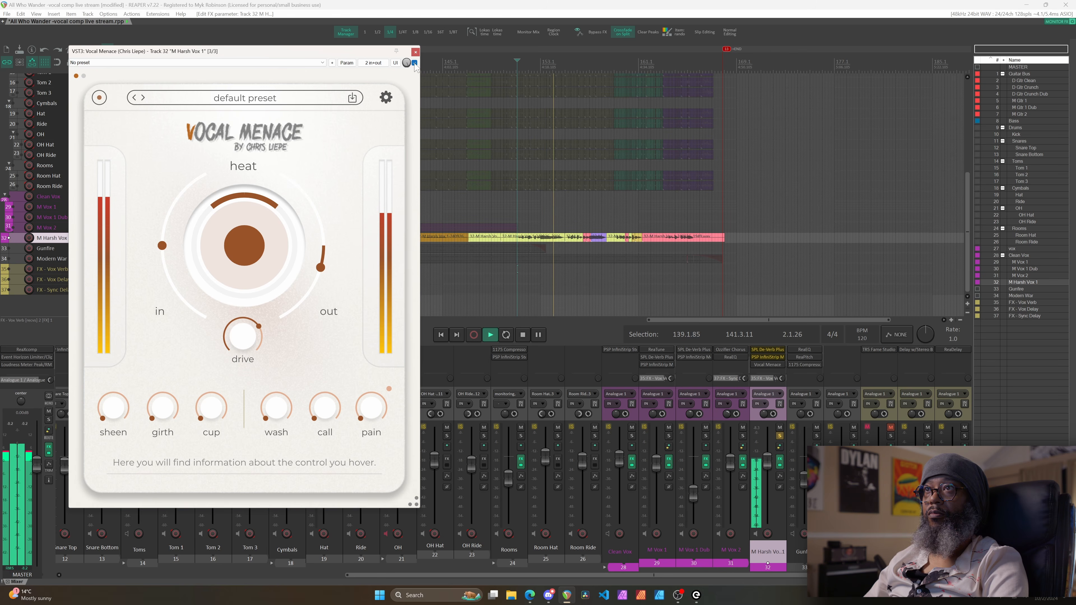
Set Vocal Menace's heat to 50%, unsolo M Harsh Vox 1, and play the full mix
key(space)
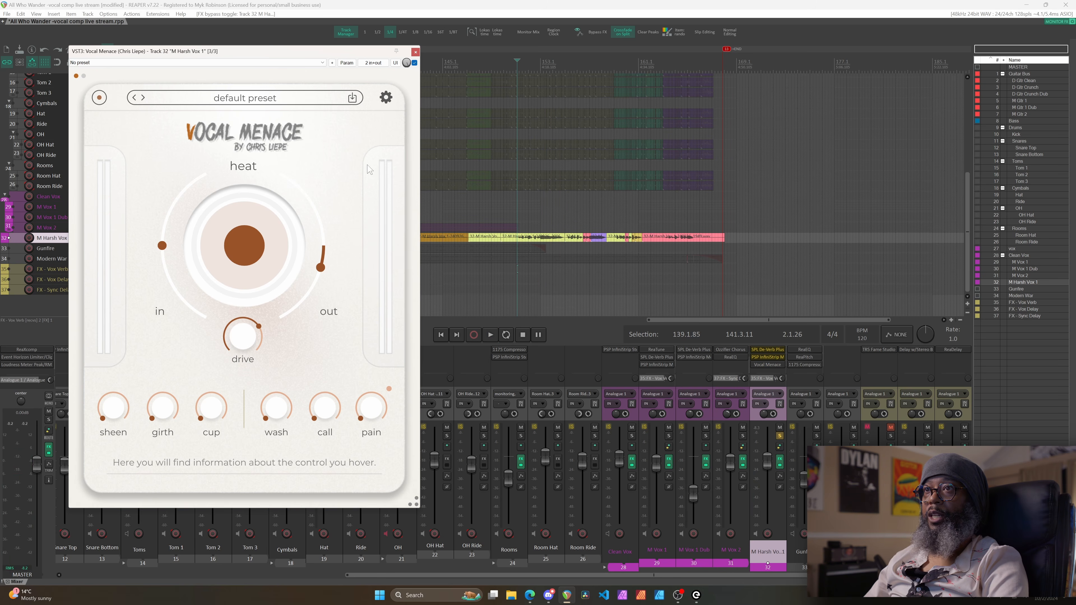
mouse_move(246, 249)
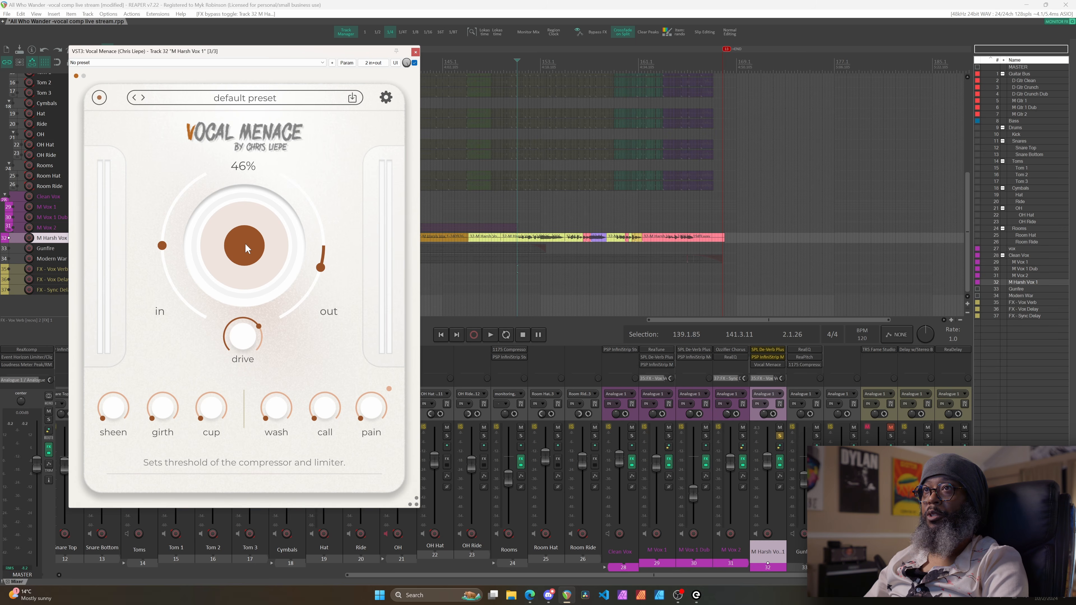
drag(248, 248, 244, 243)
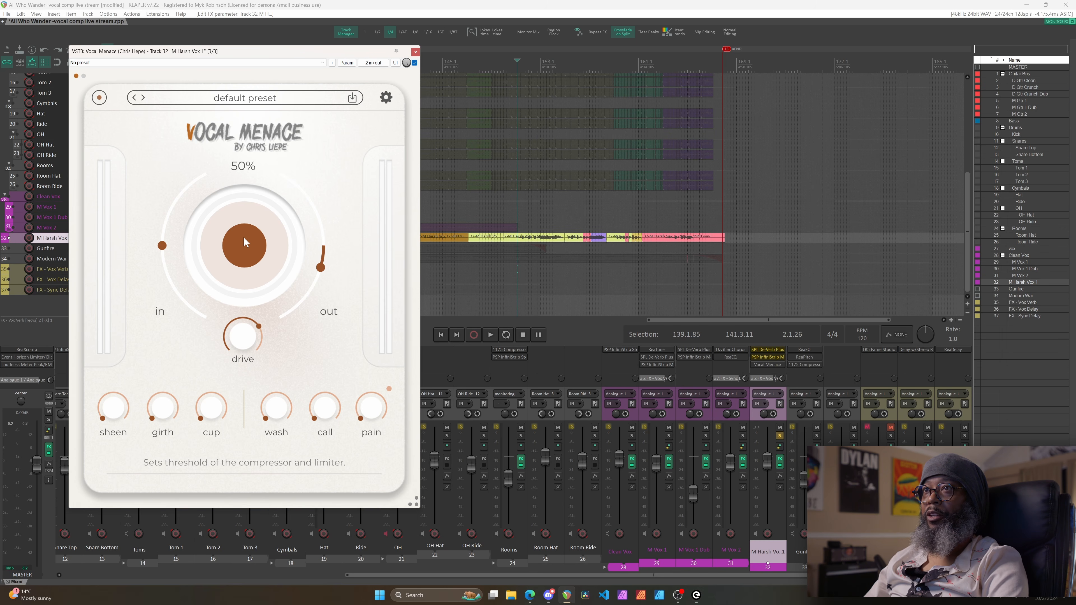
click(780, 437)
key(space)
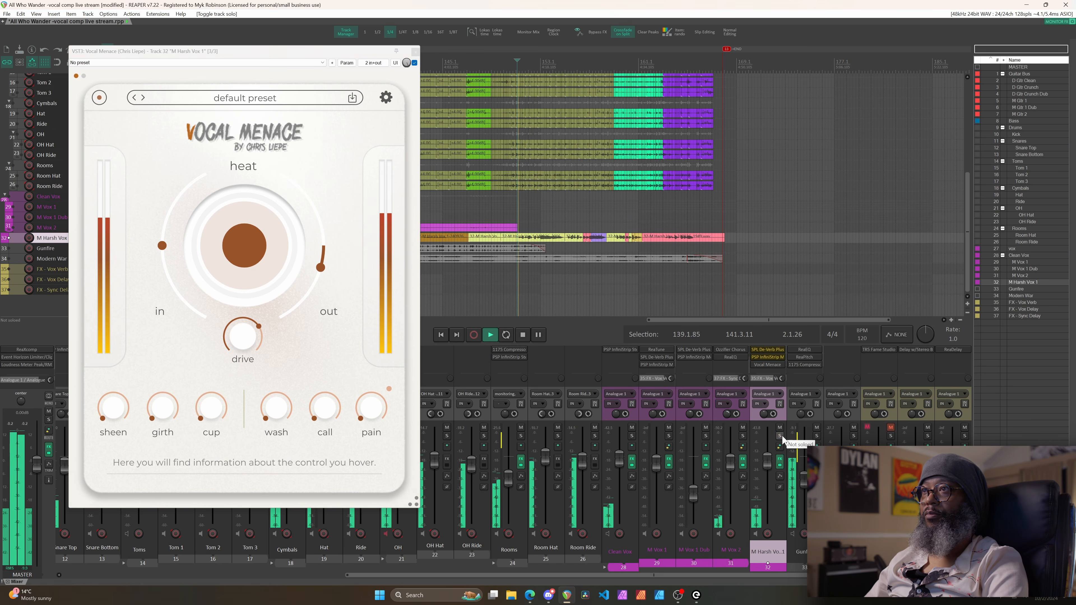
Bypass and re-enable Vocal Menace while the full mix plays, then stop playback
click(414, 63)
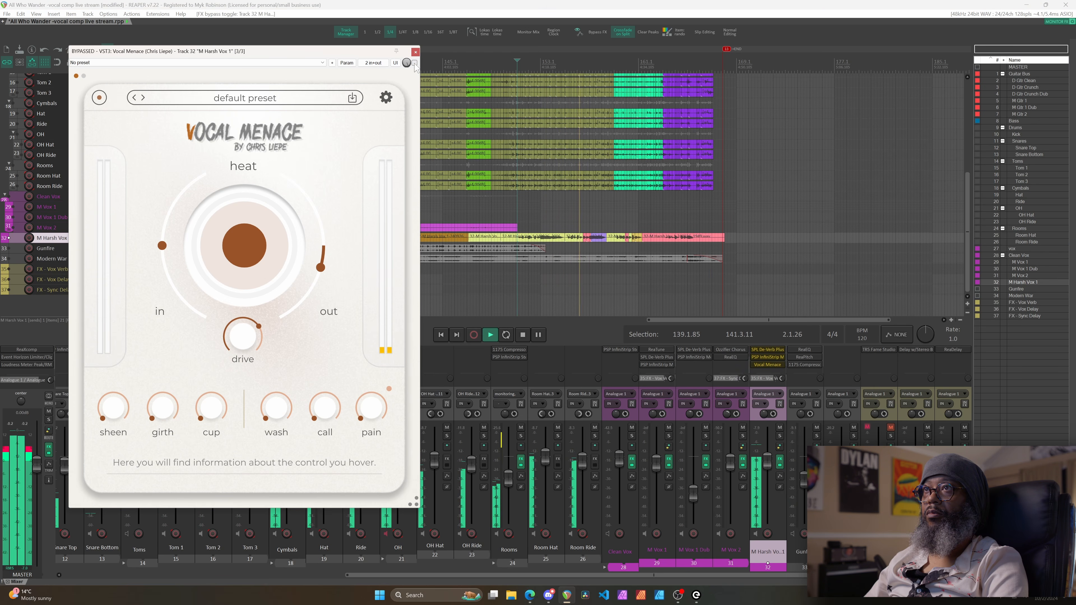
click(414, 63)
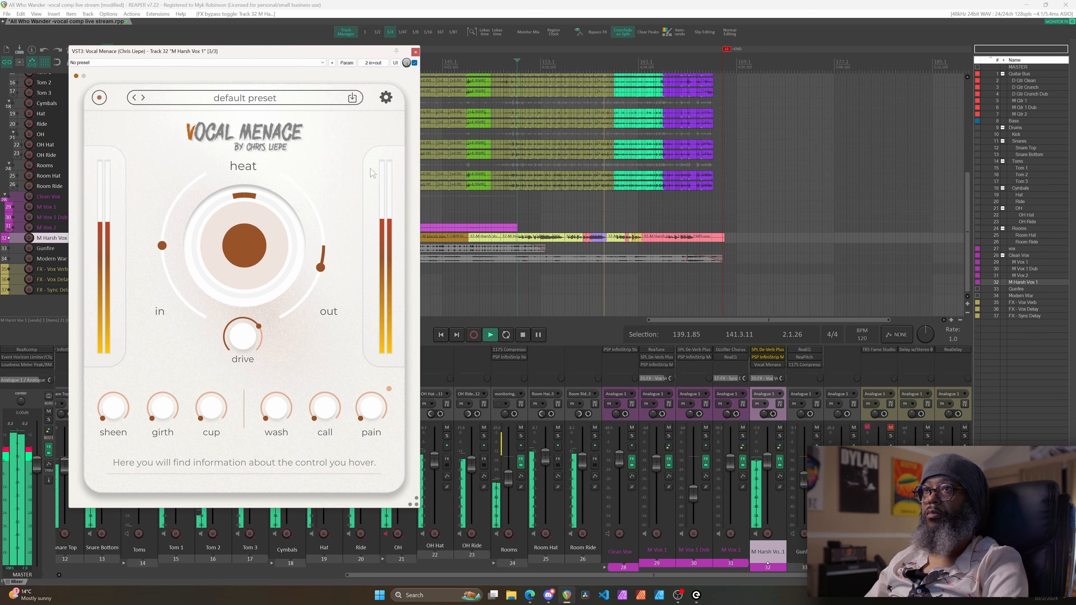
key(space)
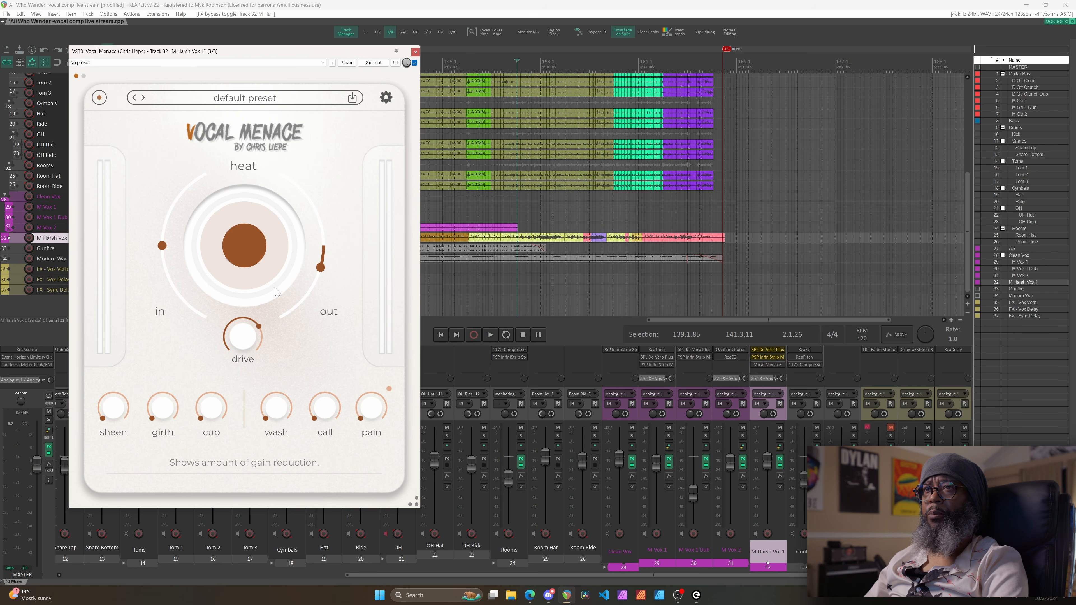
mouse_move(113, 417)
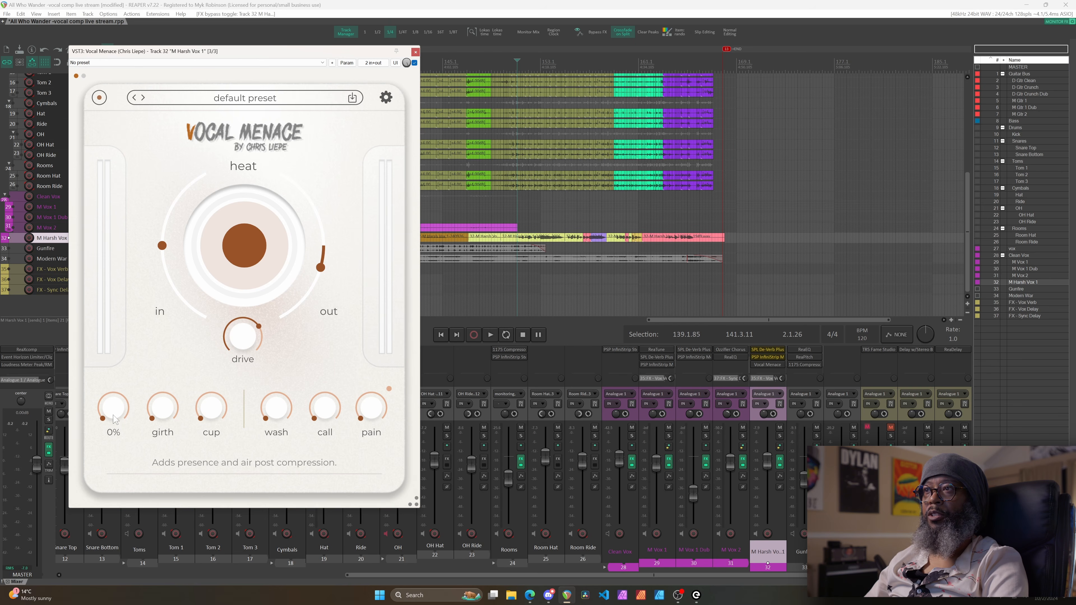
Solo M Harsh Vox 1 and, while it plays, raise Vocal Menace's sheen to about 34%
click(780, 436)
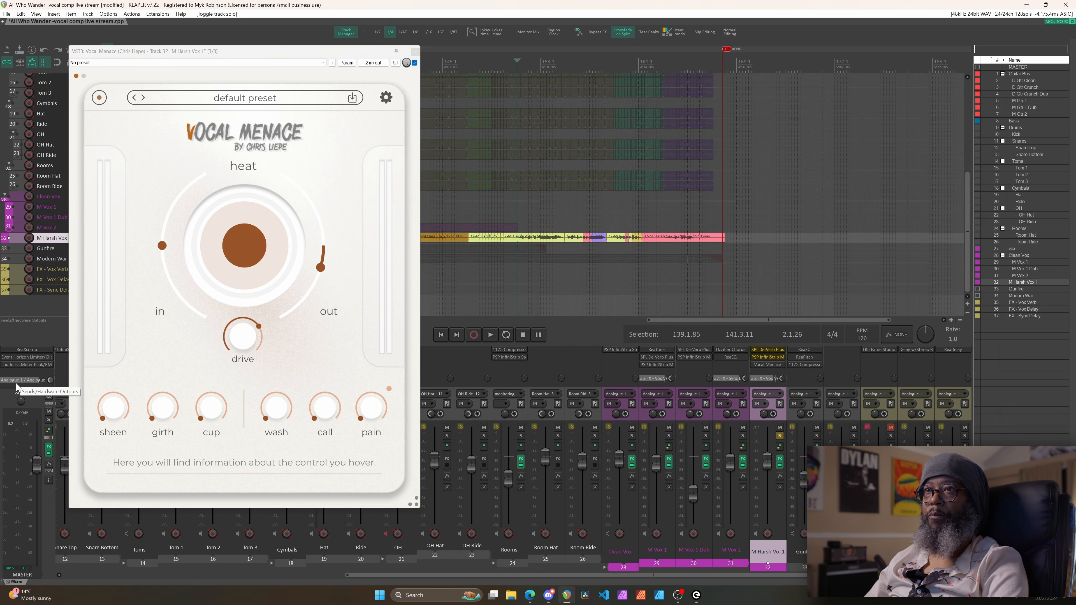
key(space)
drag(114, 409, 136, 317)
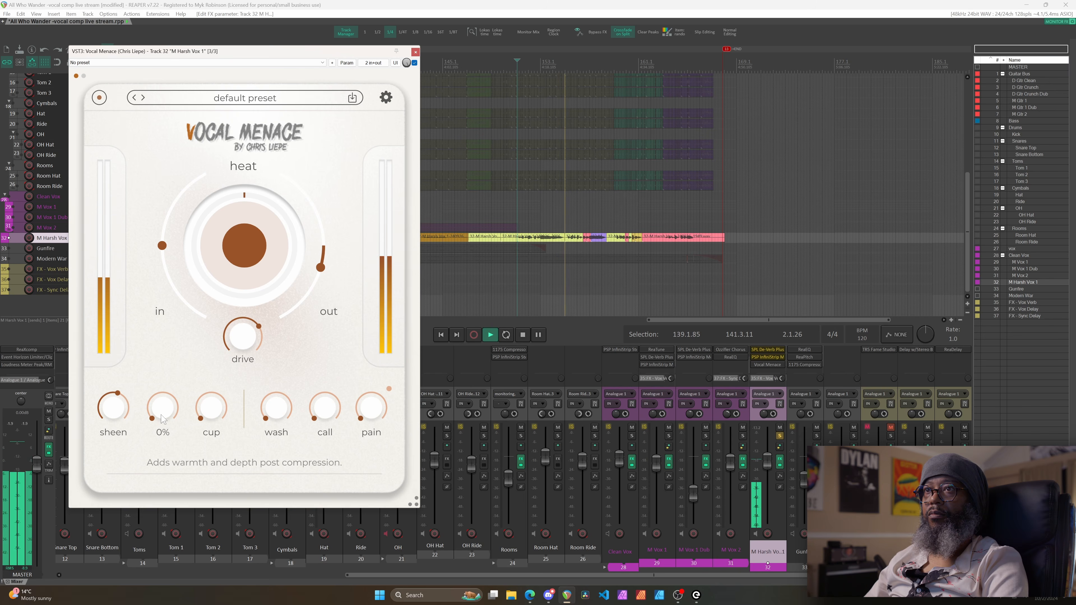
key(space)
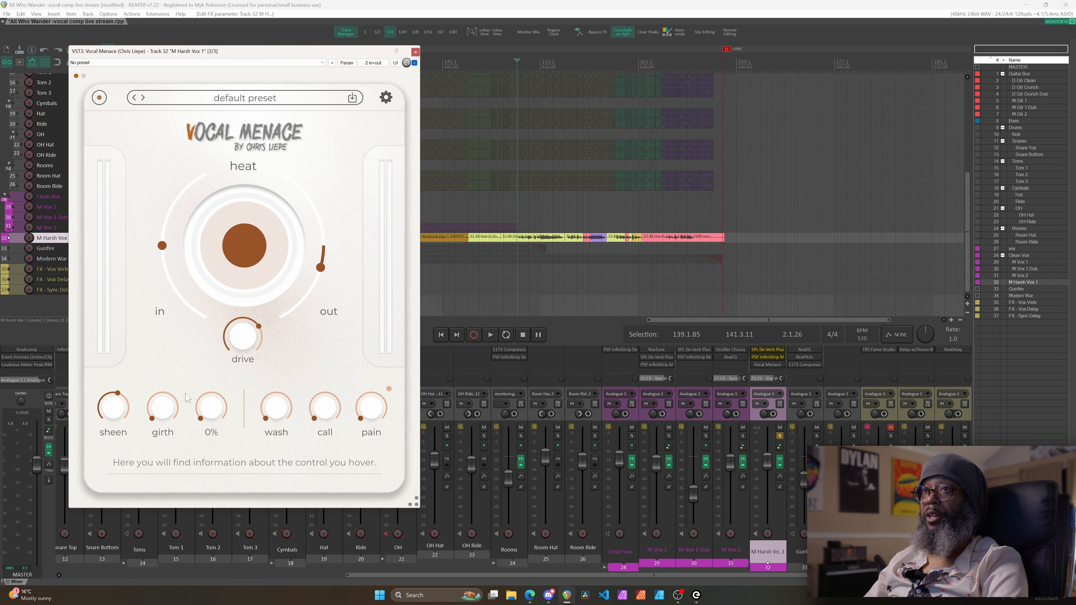
During playback, raise Vocal Menace's girth, cup to about 22%, wash to 1.7s and call to about 19%
key(space)
drag(160, 406, 175, 340)
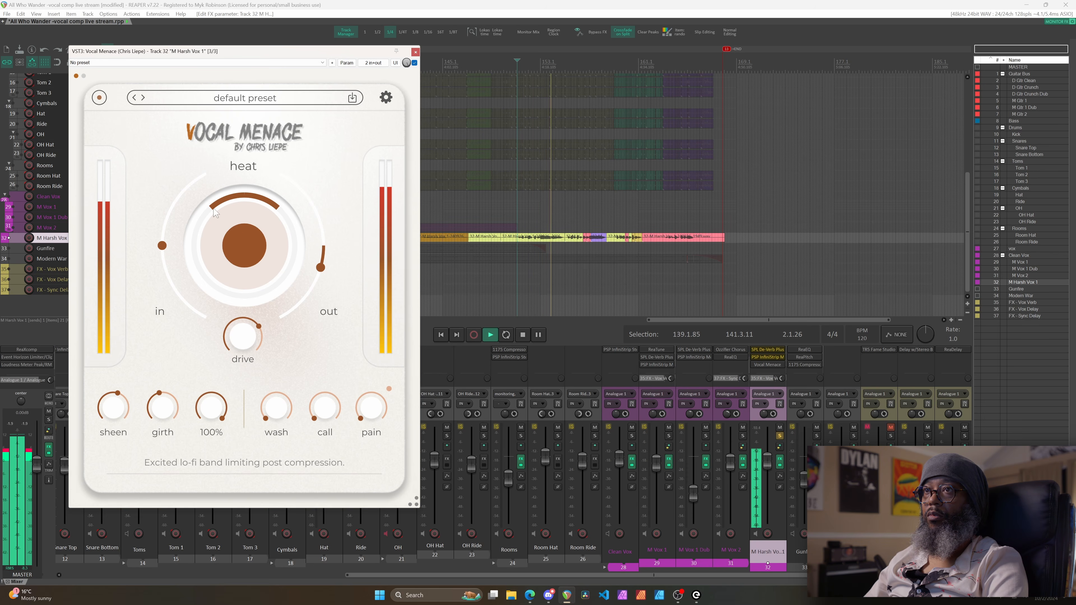
drag(237, 450, 215, 378)
drag(276, 417, 276, 376)
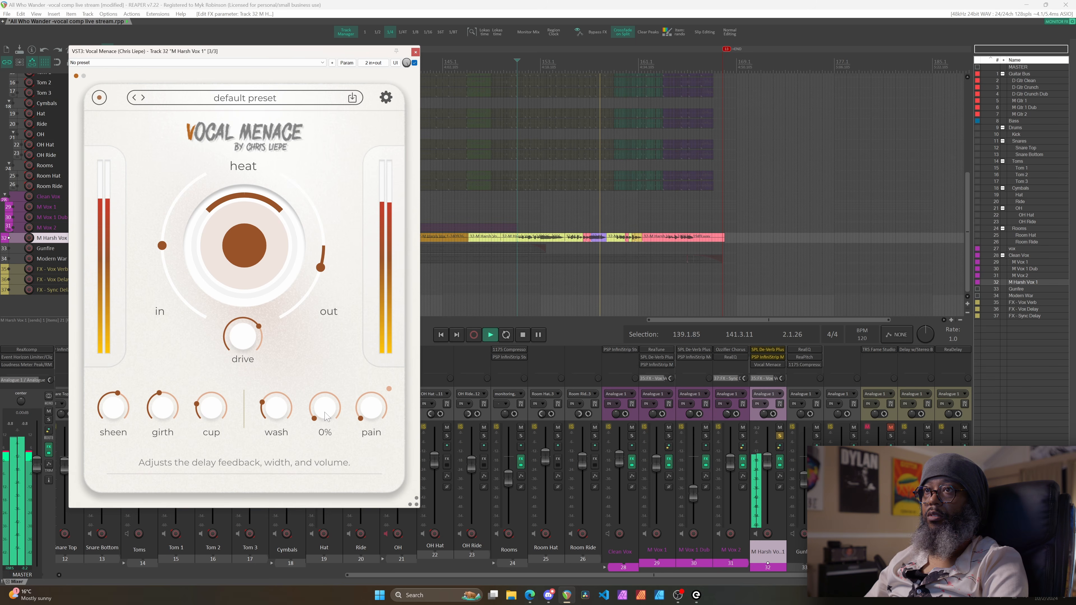
drag(321, 417, 310, 335)
Audition the delay, bring pain compression up to about 45%, then stop playback
key(space)
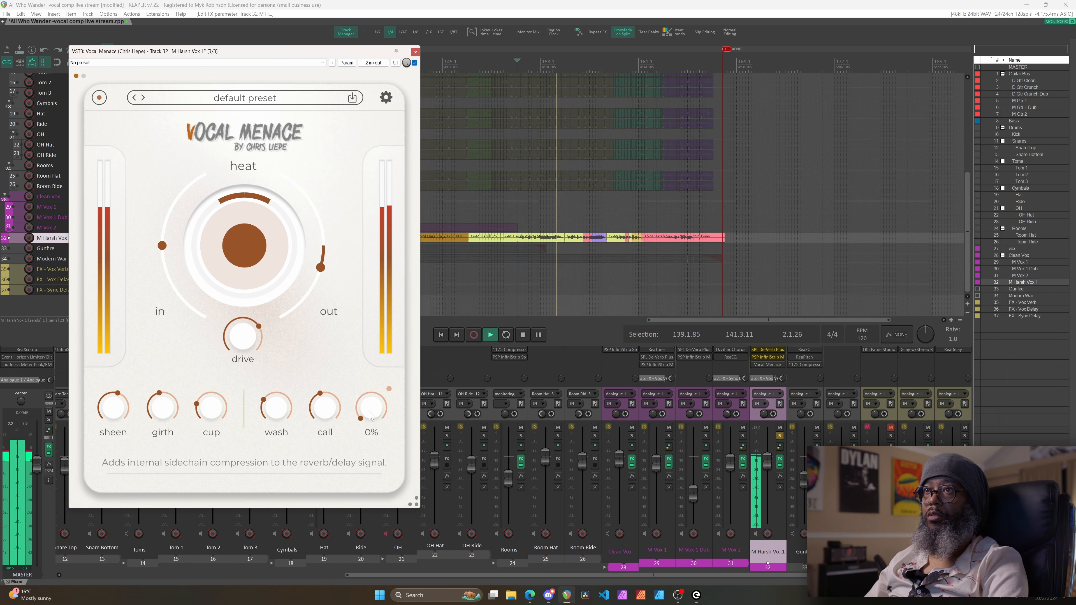
drag(371, 415, 371, 338)
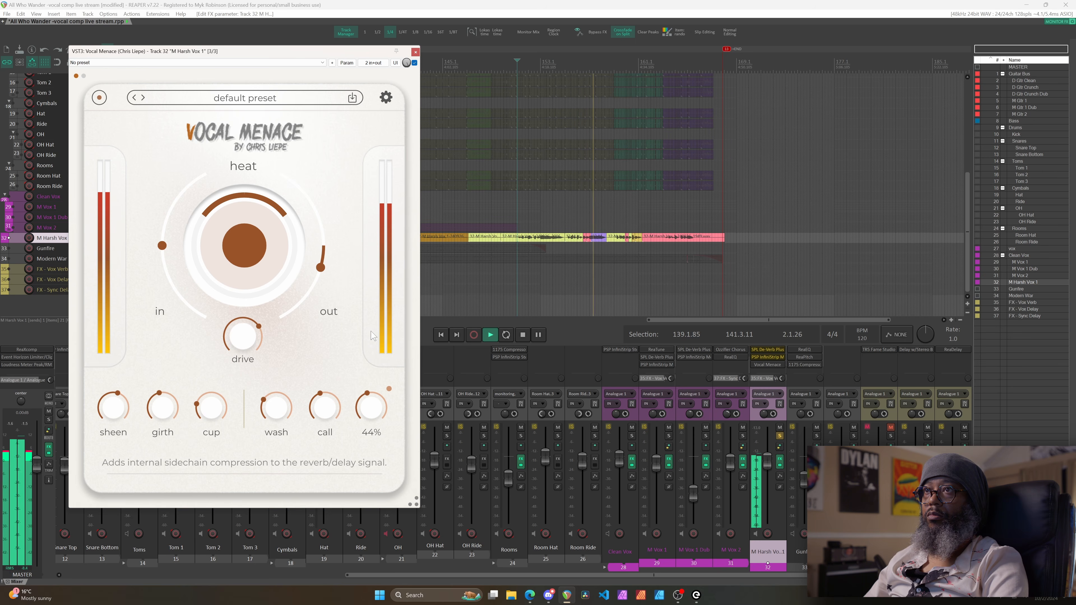
drag(372, 334, 372, 334)
key(space)
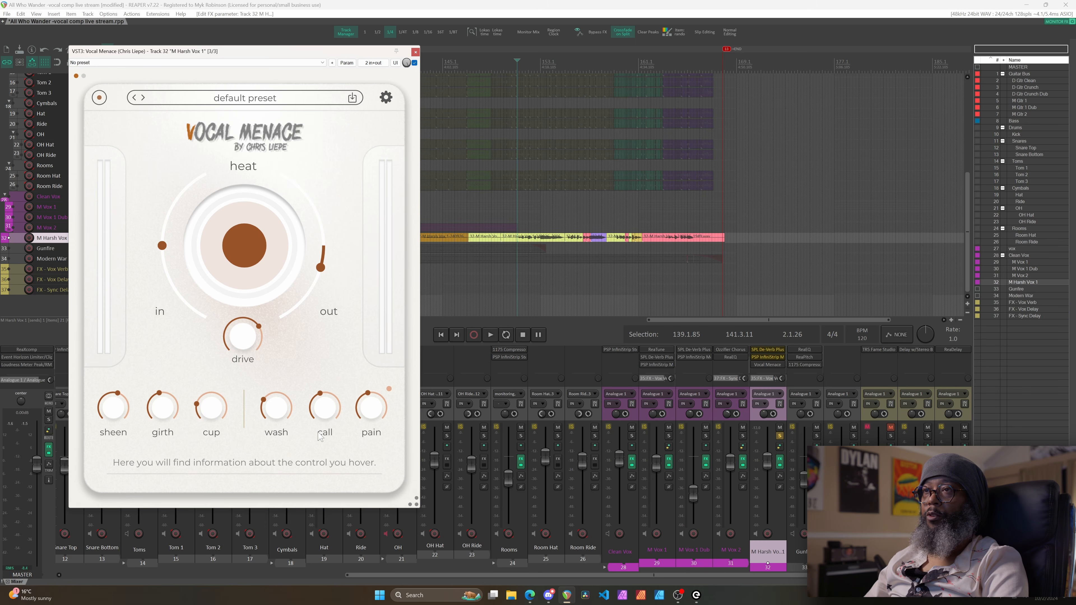
Move the play position earlier in the song and unsolo M Harsh Vox 1 for the full mix
mouse_move(382, 412)
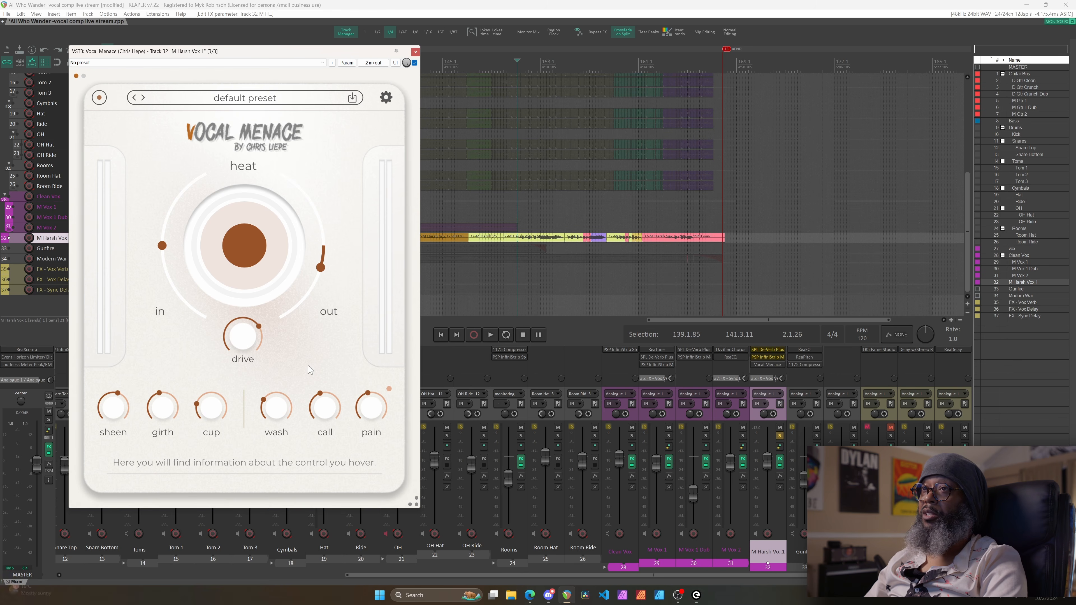
click(463, 64)
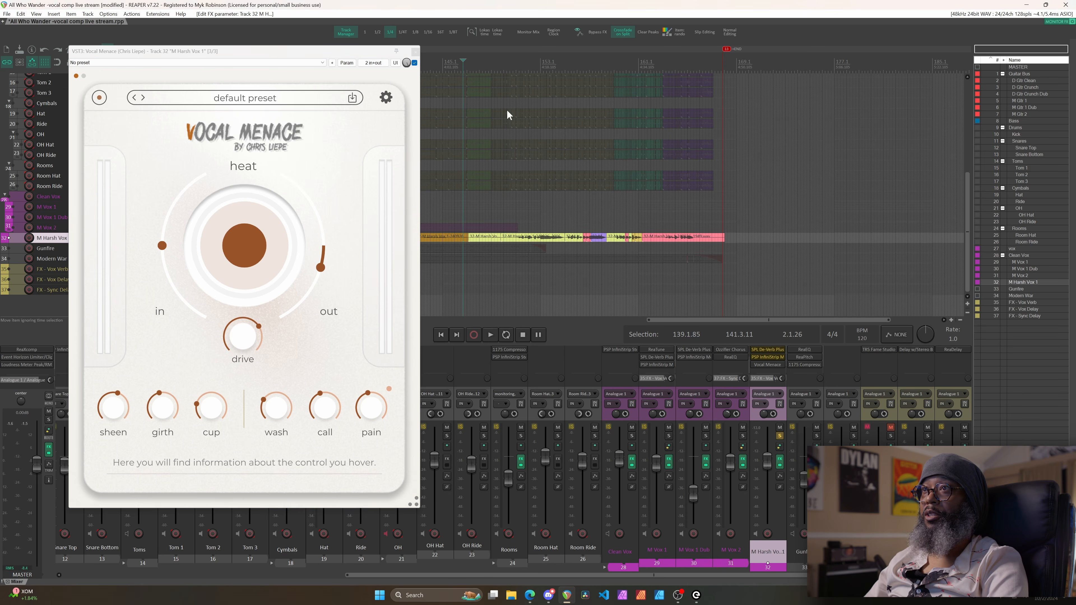
click(779, 435)
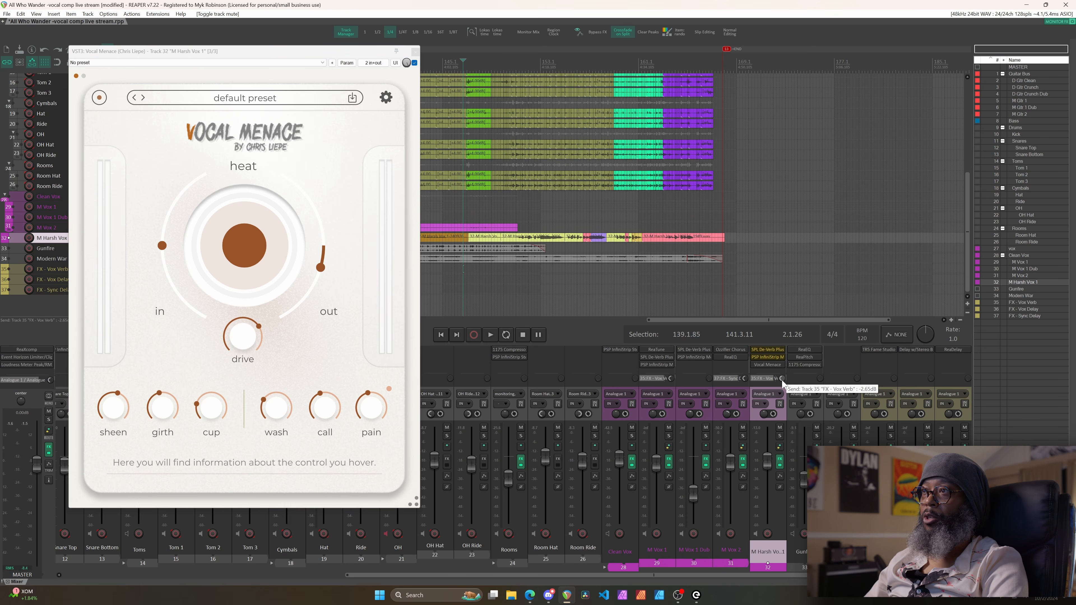
Lower M Harsh Vox 1's send to FX - Vox Verb to -0.50dB while the mix plays
scroll(768, 378, down, 1)
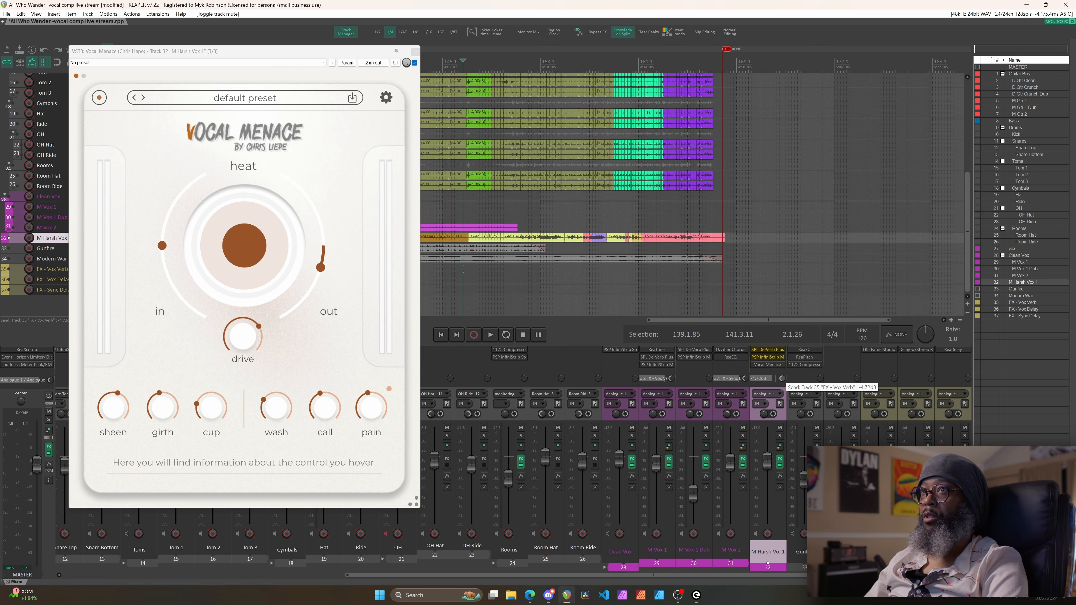
key(space)
scroll(767, 378, down, 6)
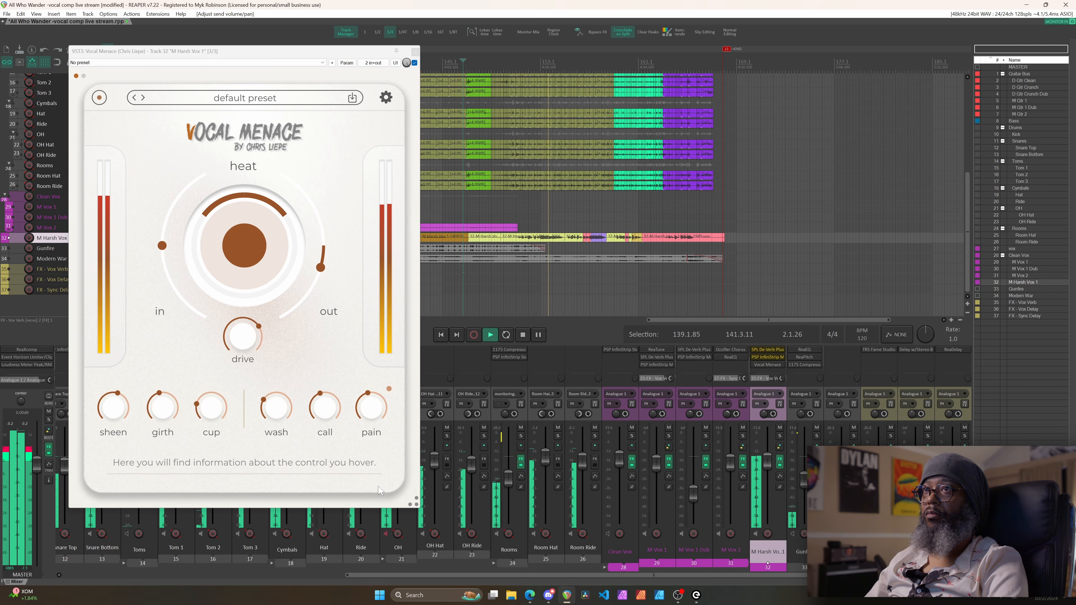
Nudge Vocal Menace's drive to about 75% and raise pain to about 54%
mouse_move(250, 337)
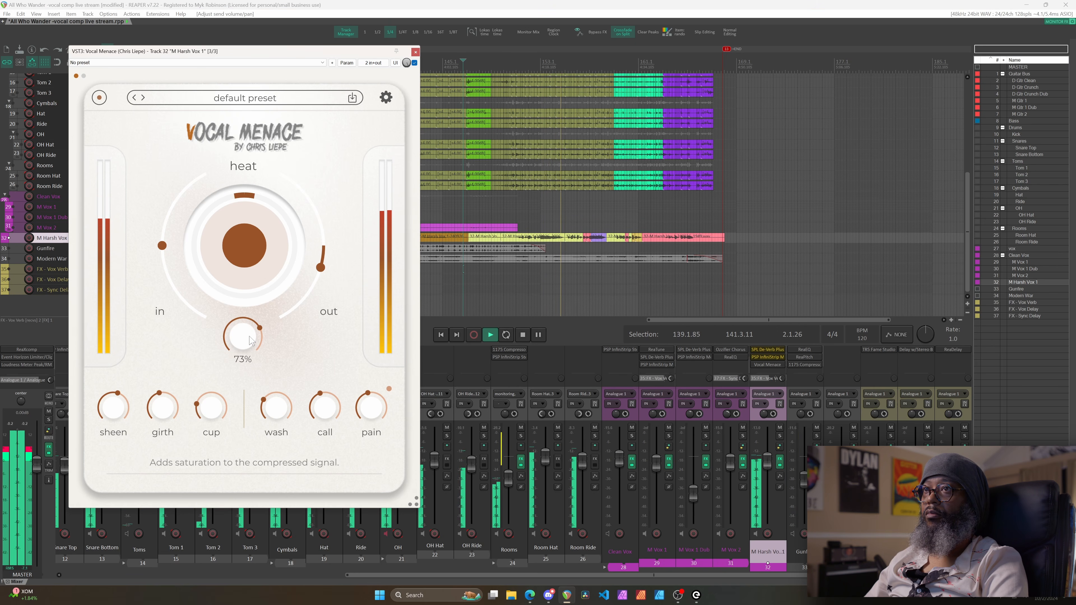
drag(249, 334, 250, 333)
drag(377, 406, 378, 396)
Ease cup to 19% and girth to 42%, and set the plugin output to about -5.5dB
mouse_move(324, 420)
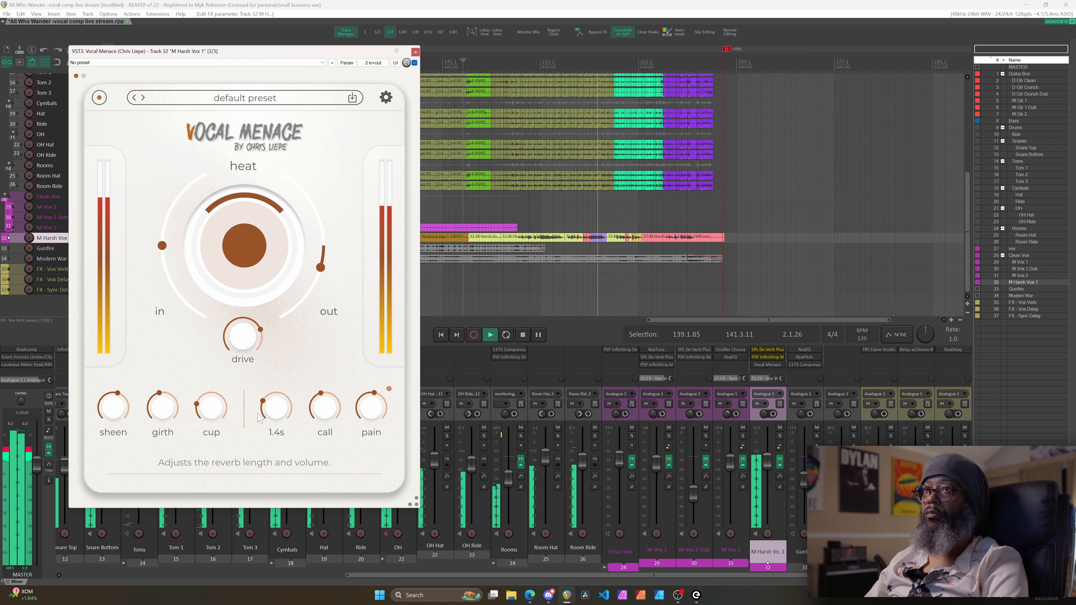
mouse_move(209, 417)
drag(208, 412, 172, 419)
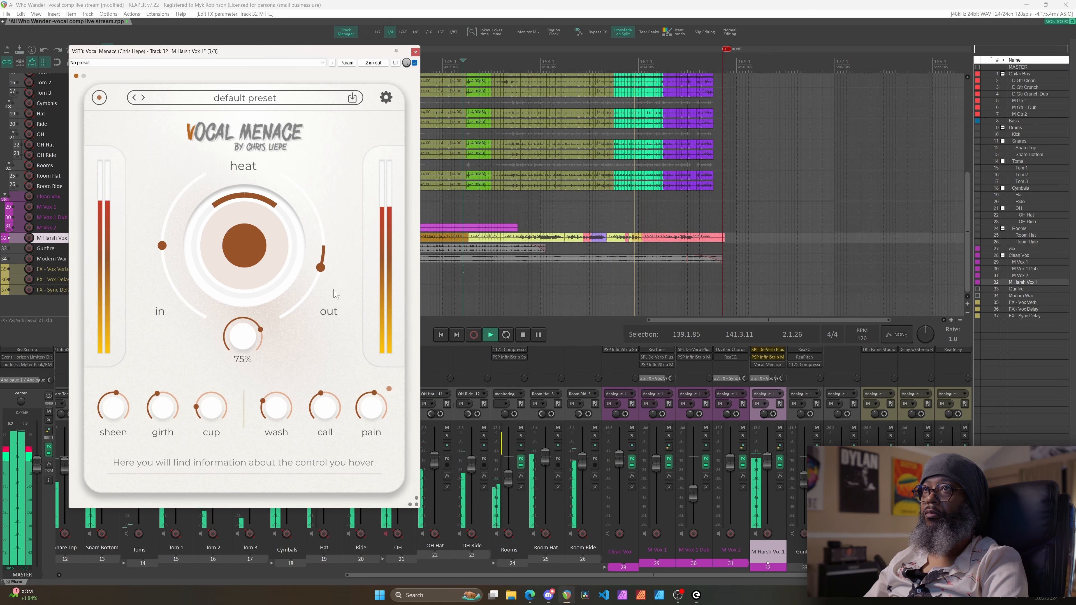
mouse_move(322, 269)
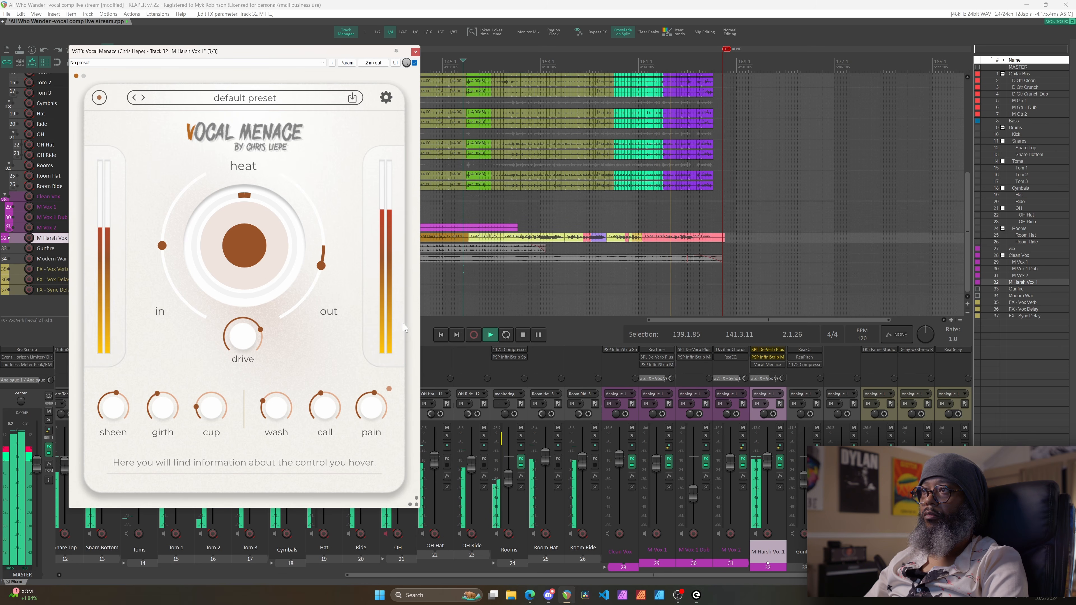
drag(321, 264, 321, 264)
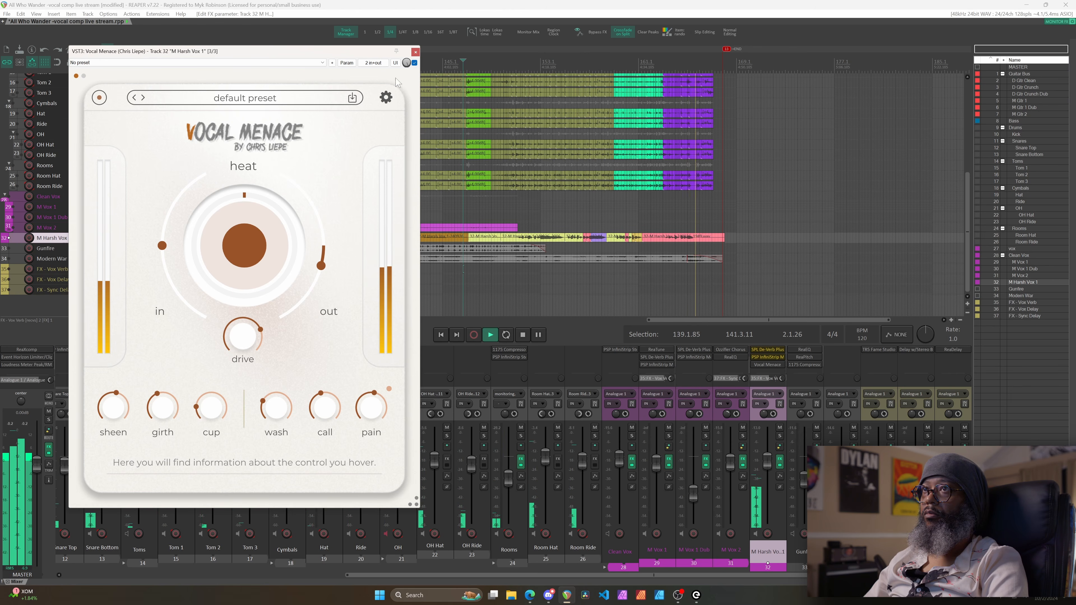
Close the Vocal Menace window and restart playback from an earlier point in the song
click(415, 52)
key(space)
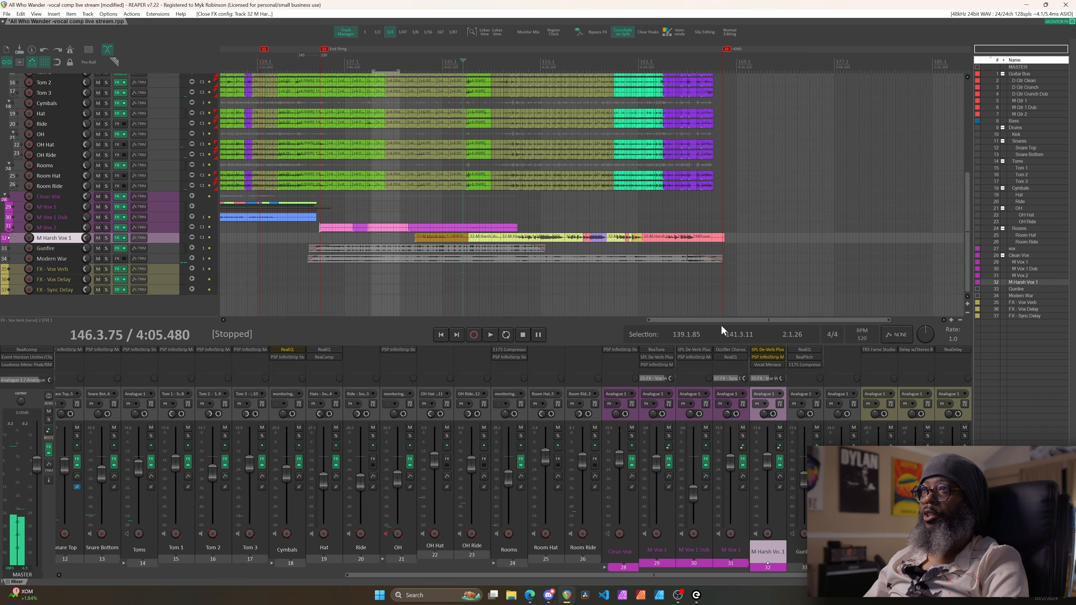
drag(722, 318, 592, 326)
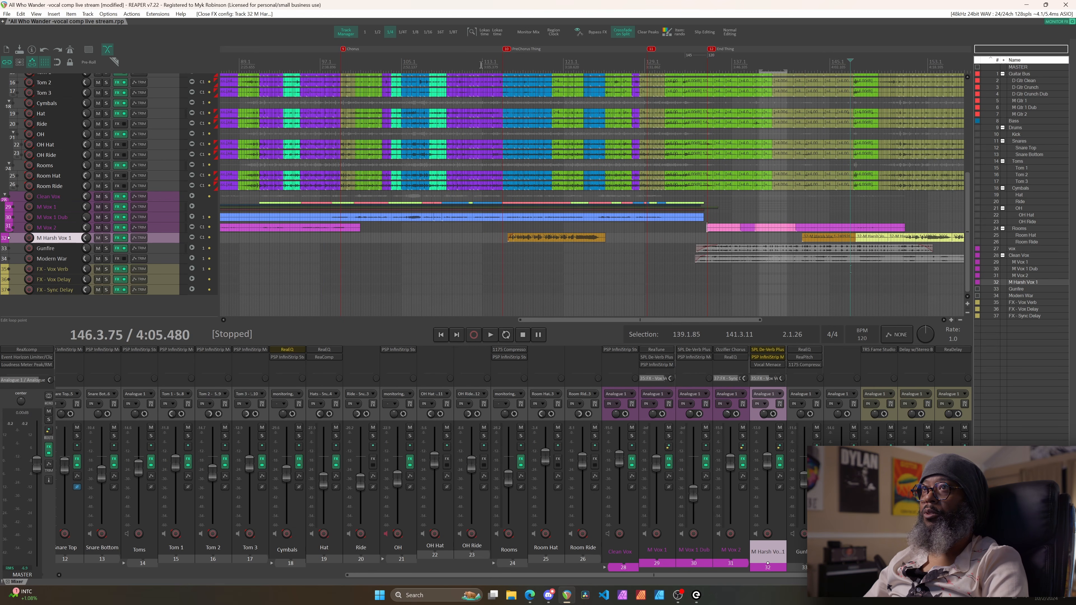
click(449, 68)
key(space)
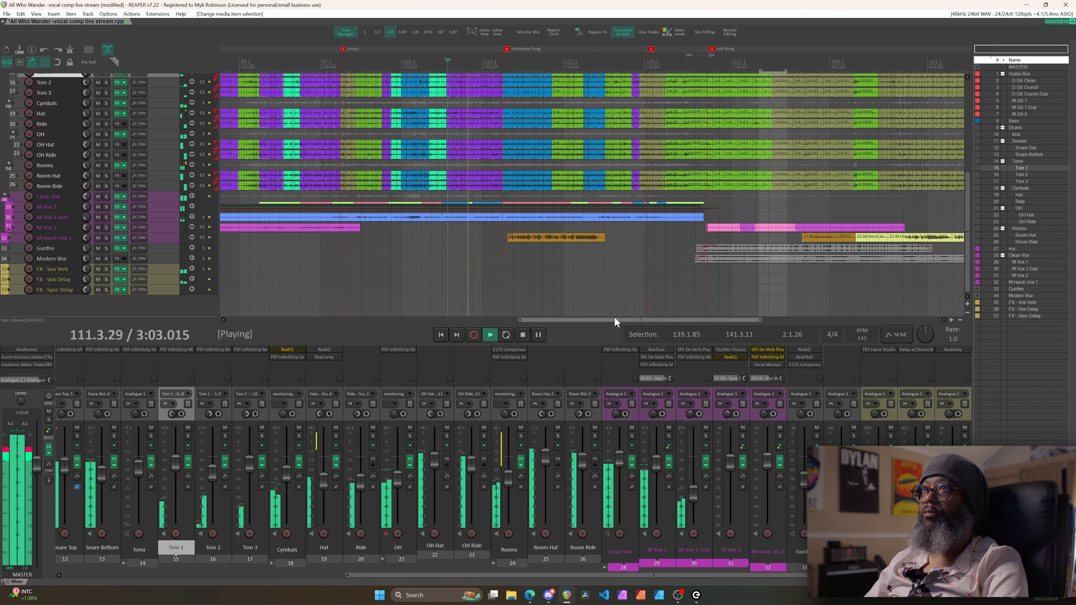
Select M Harsh Vox 1 and adjust the M Vox 1 and Clean Vox fader levels, then stop playback
click(172, 238)
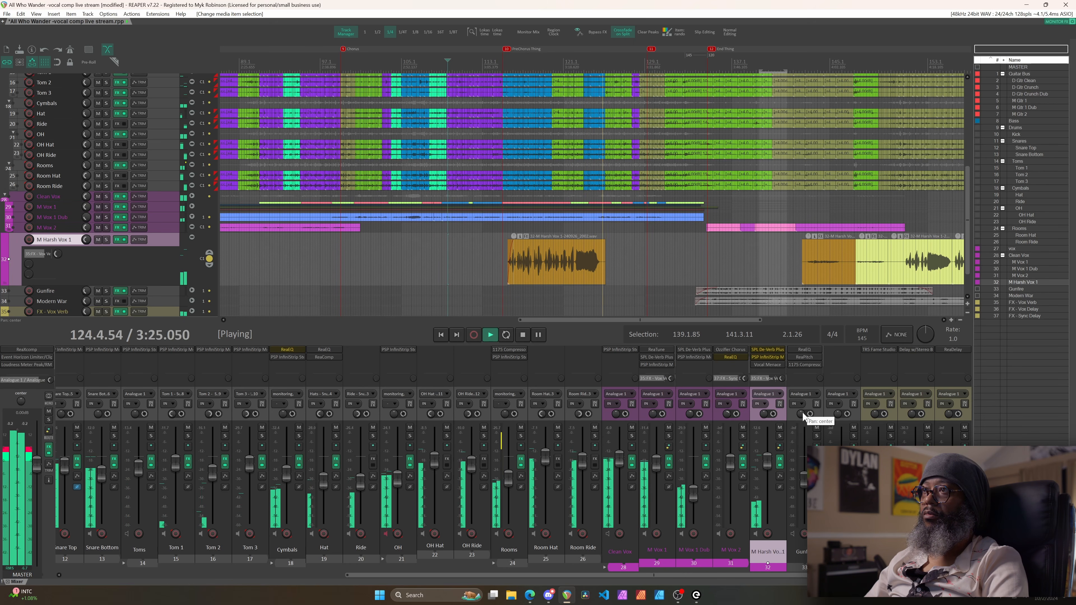
click(657, 465)
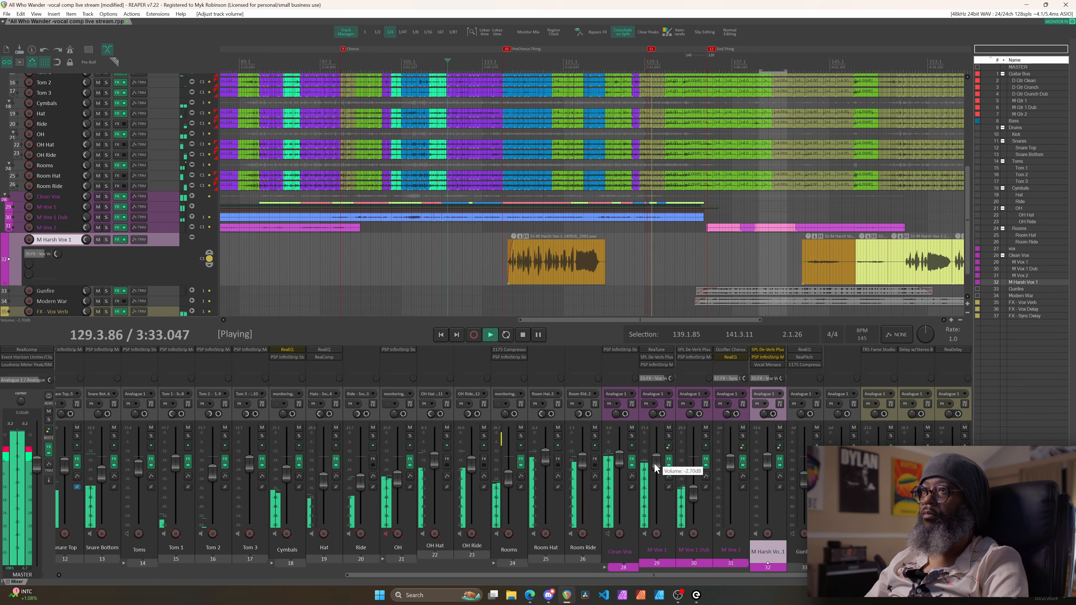
drag(618, 463, 617, 462)
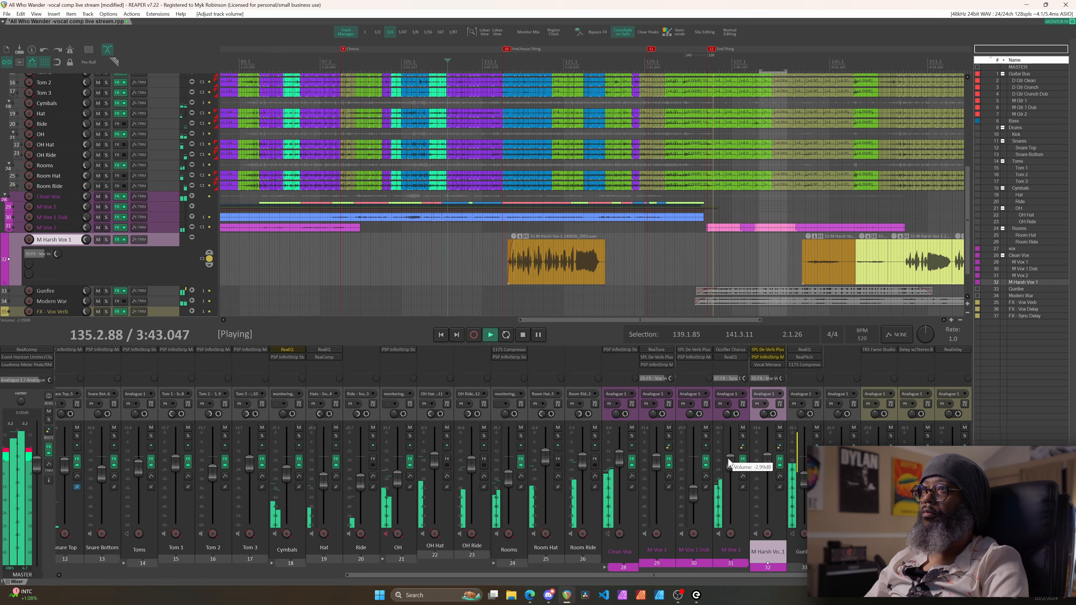
key(space)
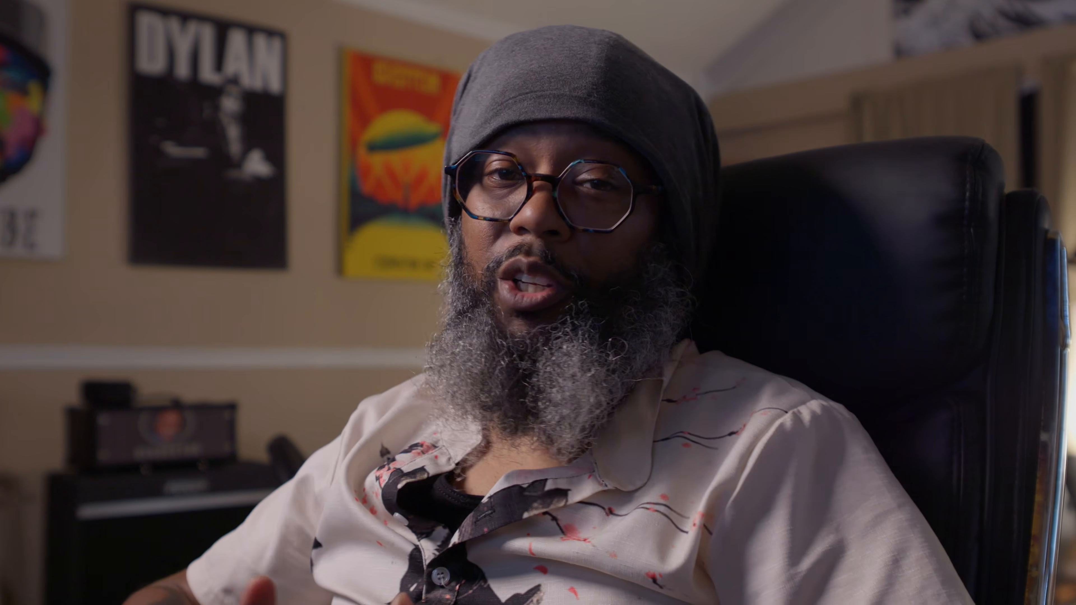